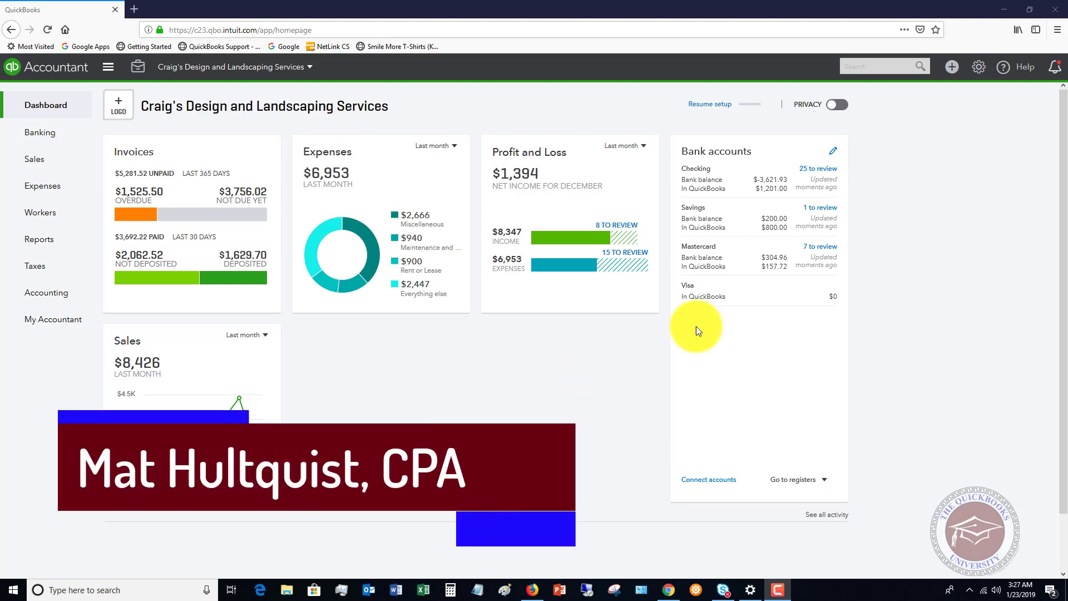
Step: Open the gear menu on the company dashboard to reach Your Company, Lists and Tools
click(980, 74)
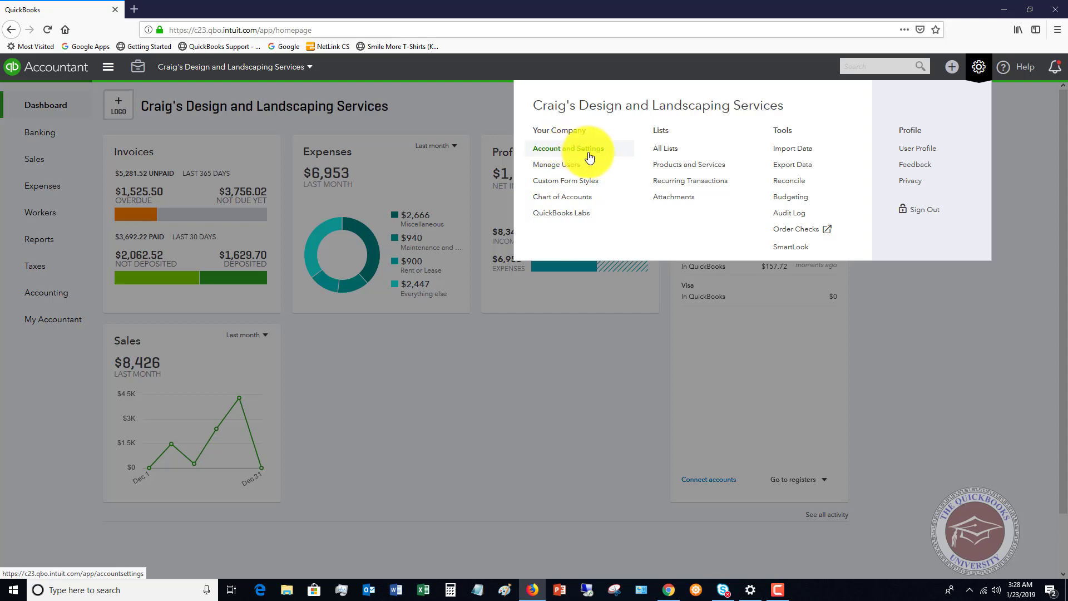
Step: Create a new invoice style from Custom Form Styles, named 'My INVOICE Template - 1-23 (12501)'
click(555, 180)
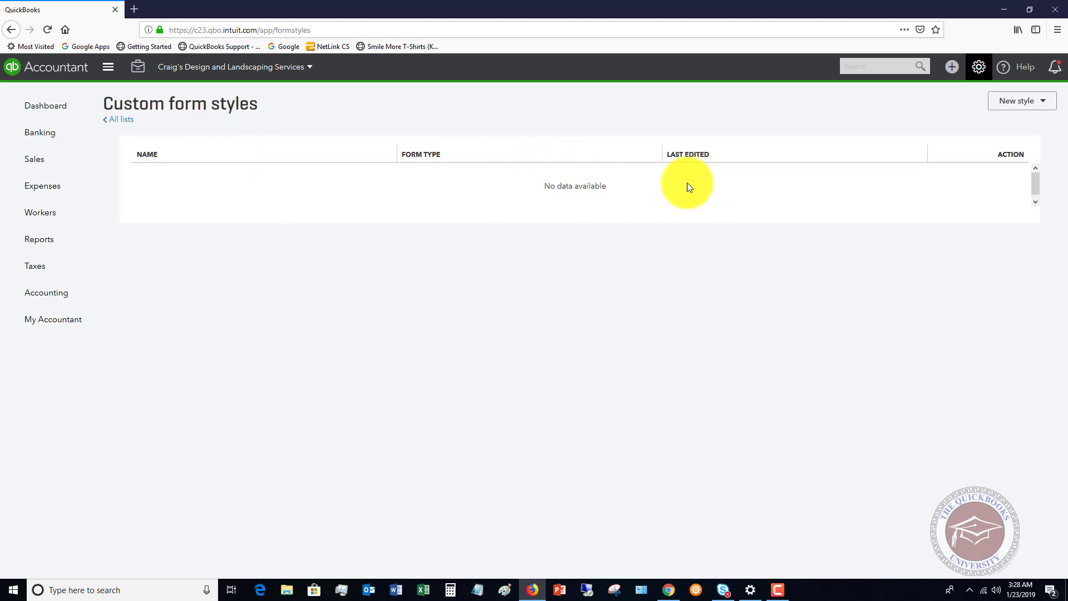
click(1046, 103)
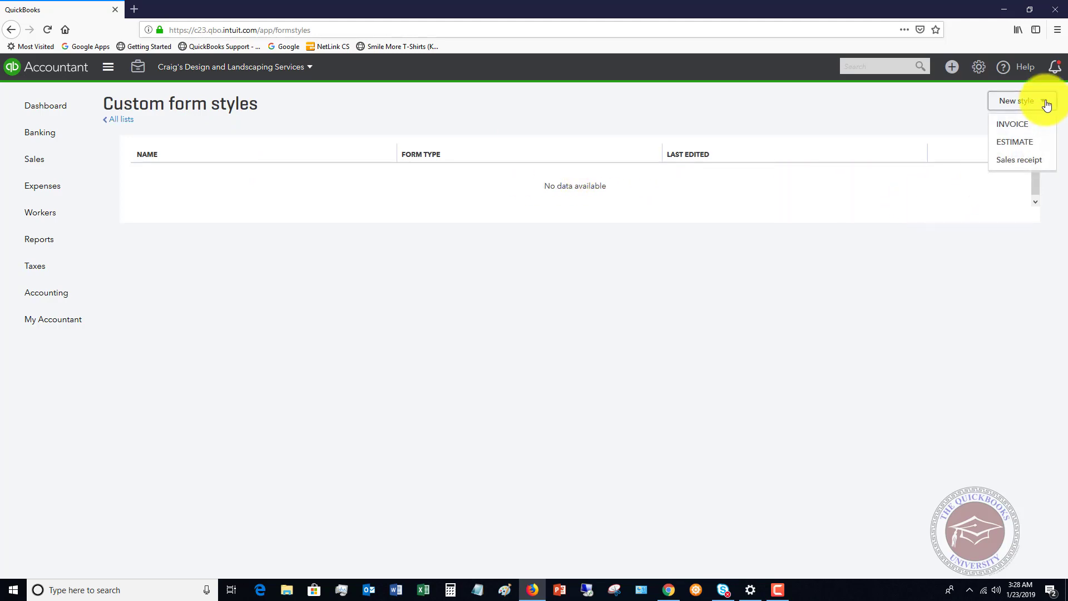
click(1014, 127)
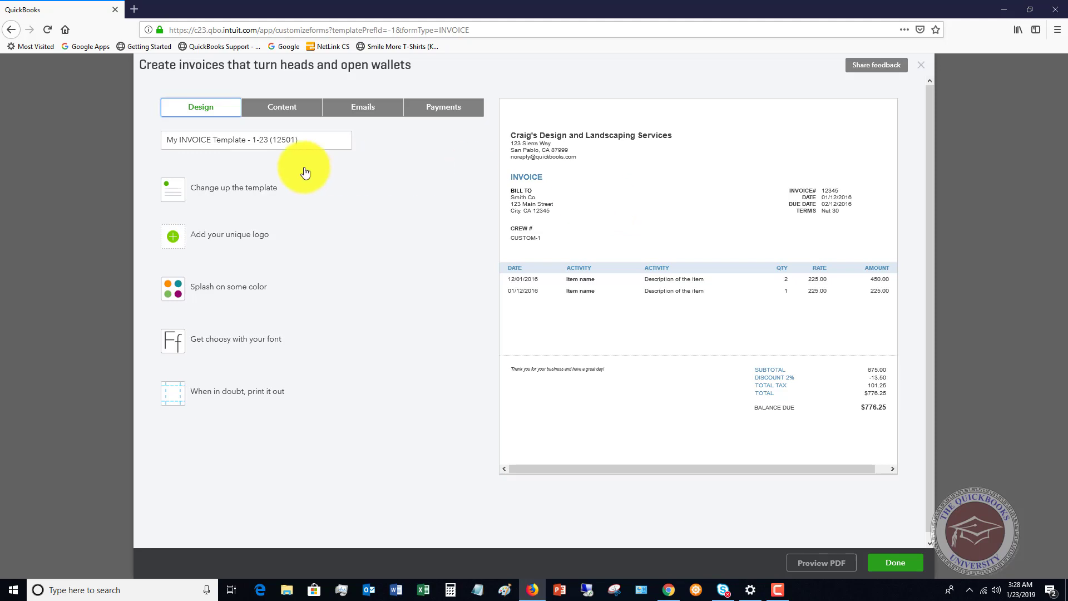
Step: Compare the Modern, Fresh, Bold, Friendly and Airy layouts, then apply Bold to the invoice
click(228, 190)
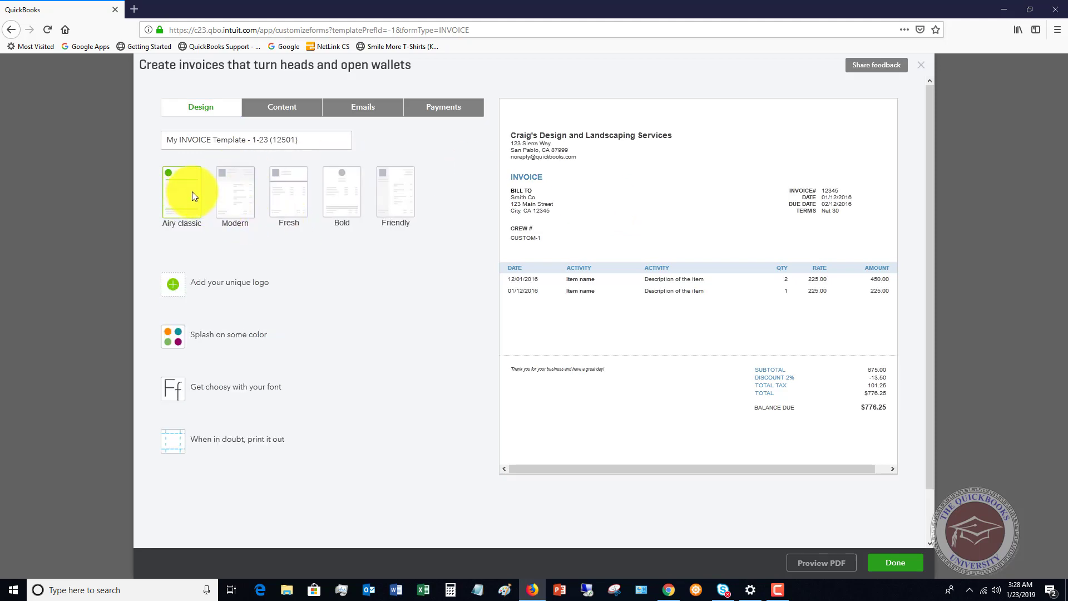
click(238, 196)
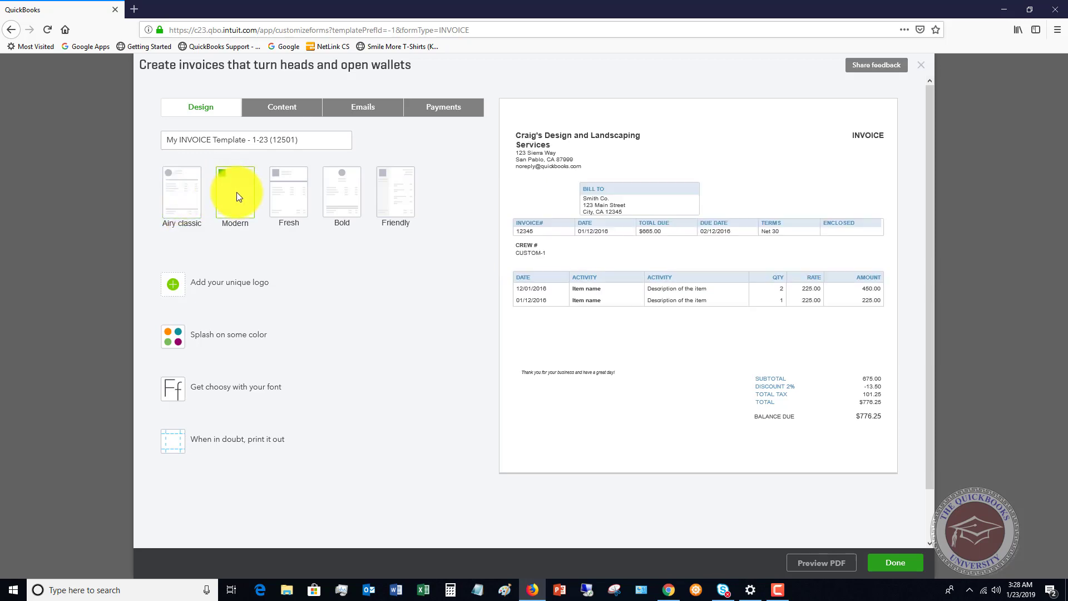
click(292, 187)
click(337, 200)
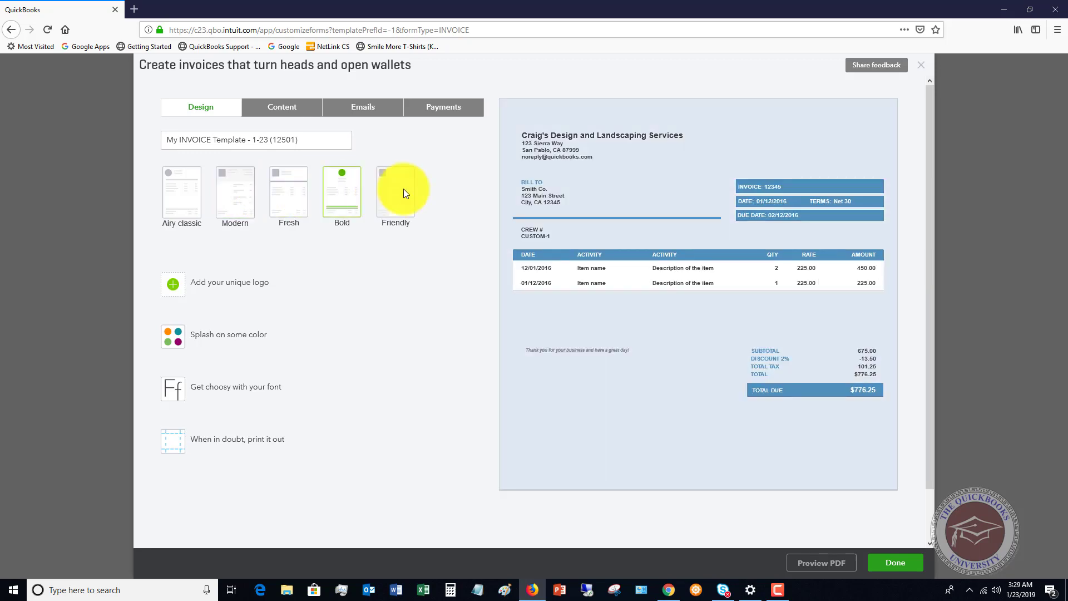
click(404, 193)
click(185, 191)
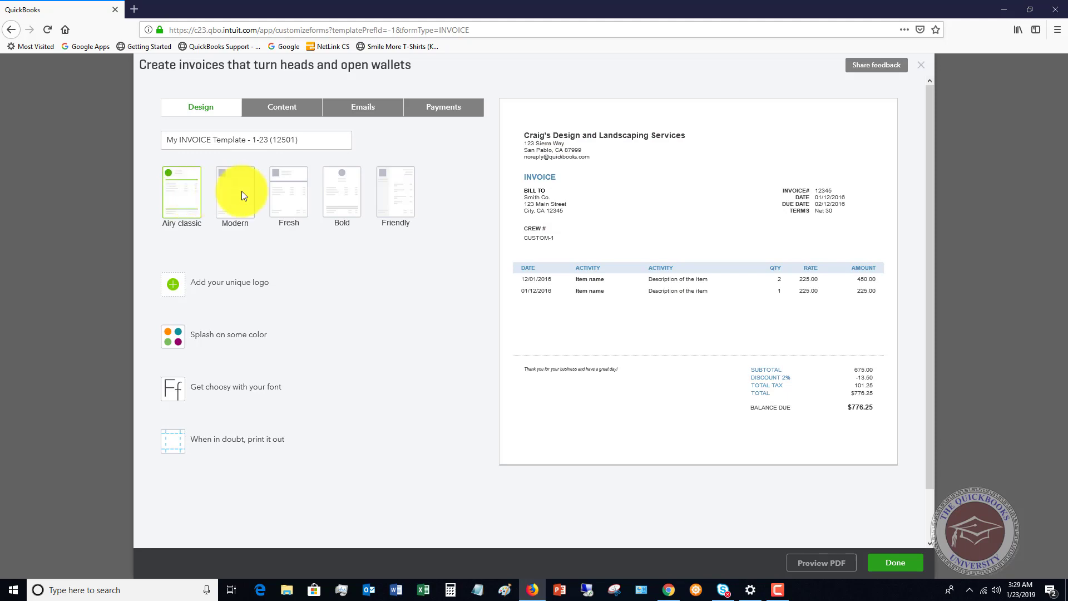
click(342, 188)
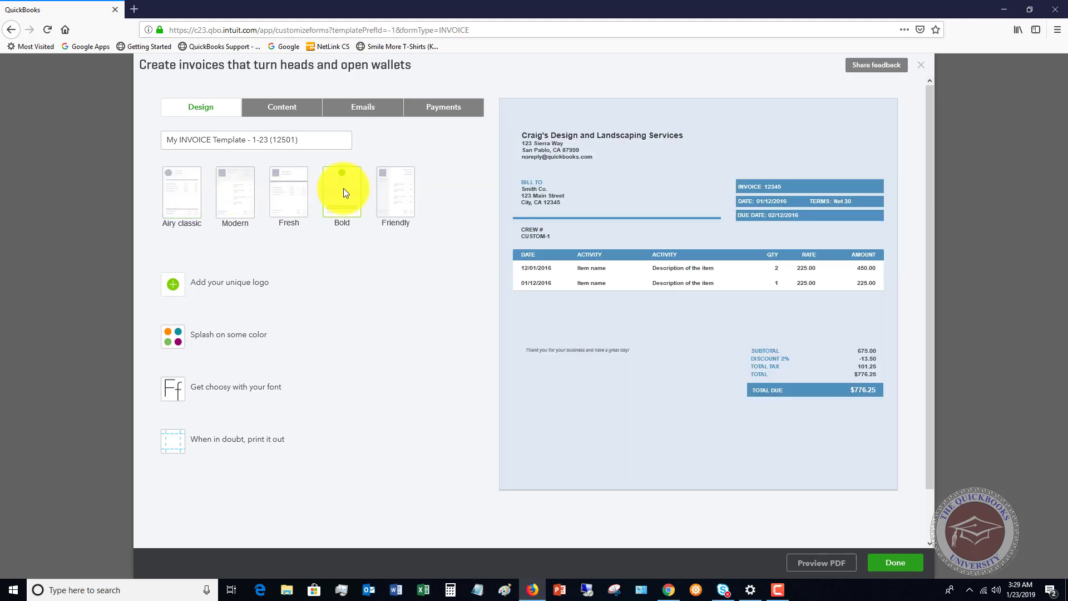
click(231, 287)
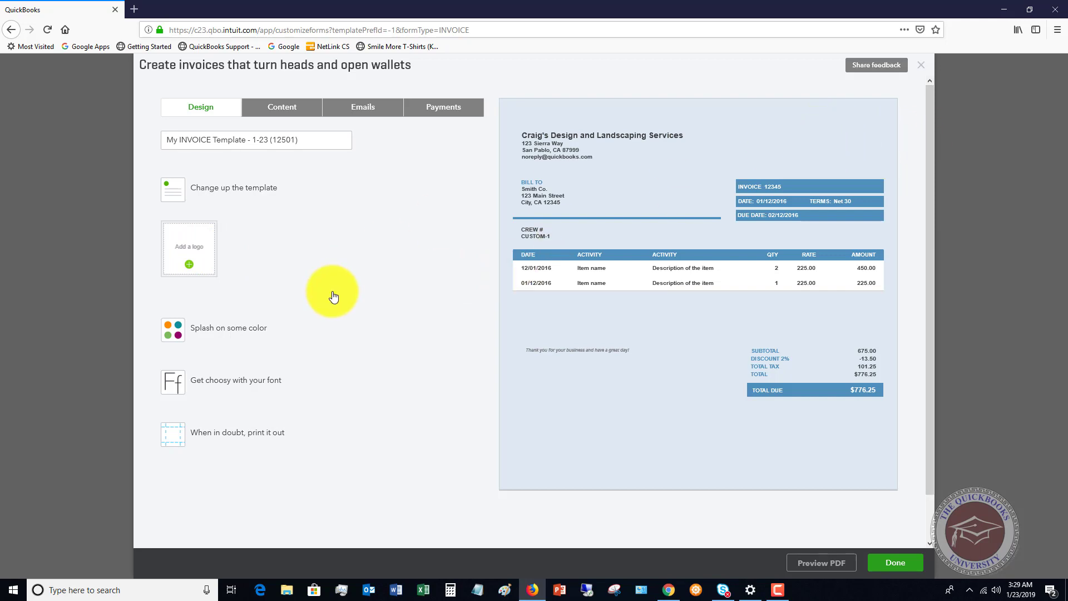
Step: Try orange, green, grey, purple and black swatches, then colour the invoice lime green #96bc2d
click(221, 333)
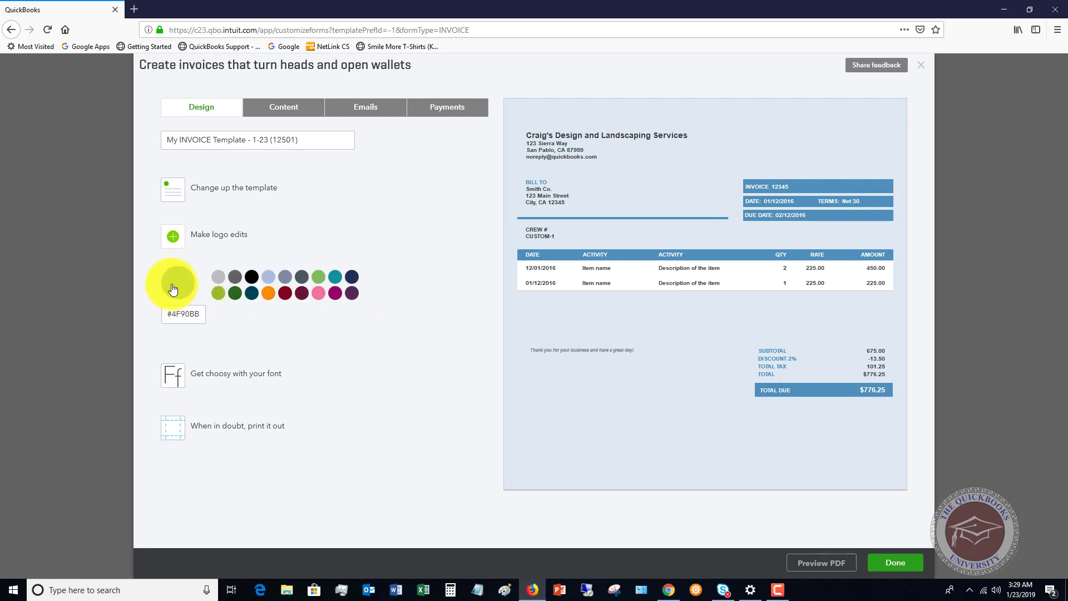
click(268, 293)
click(234, 294)
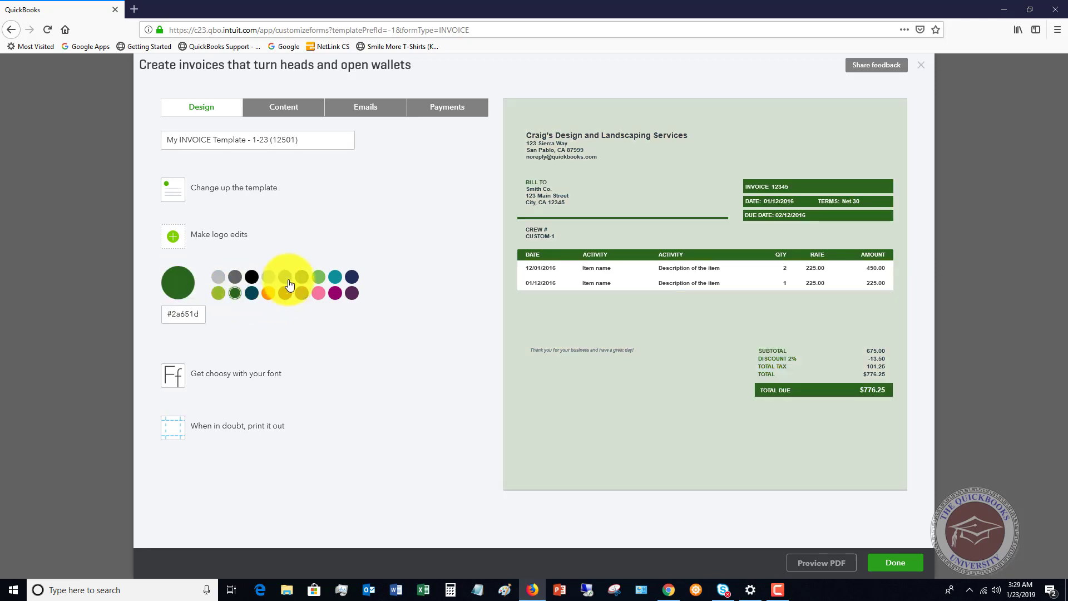
click(219, 281)
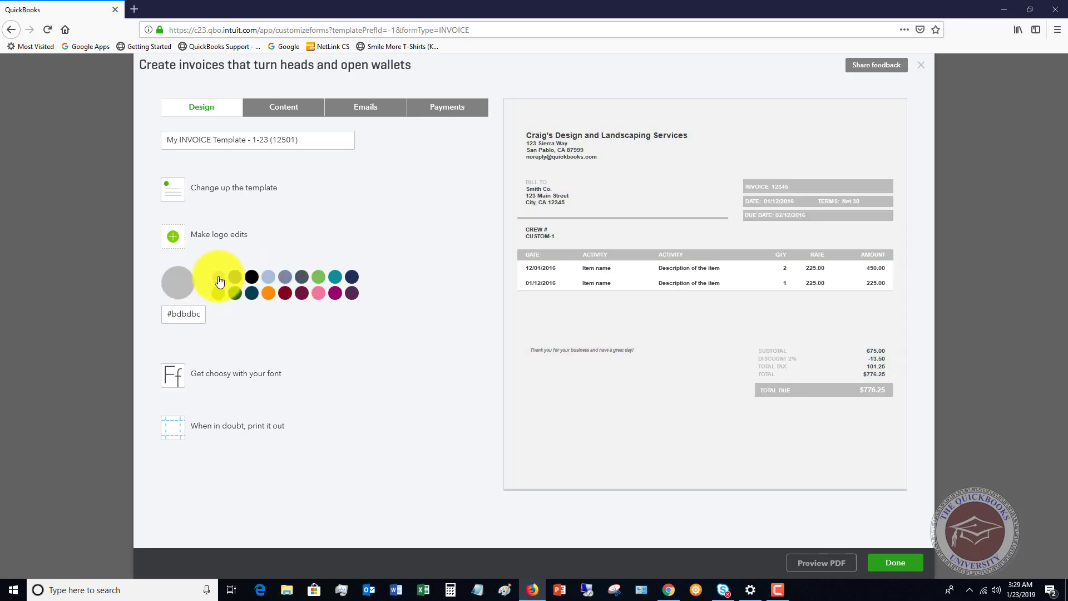
click(352, 293)
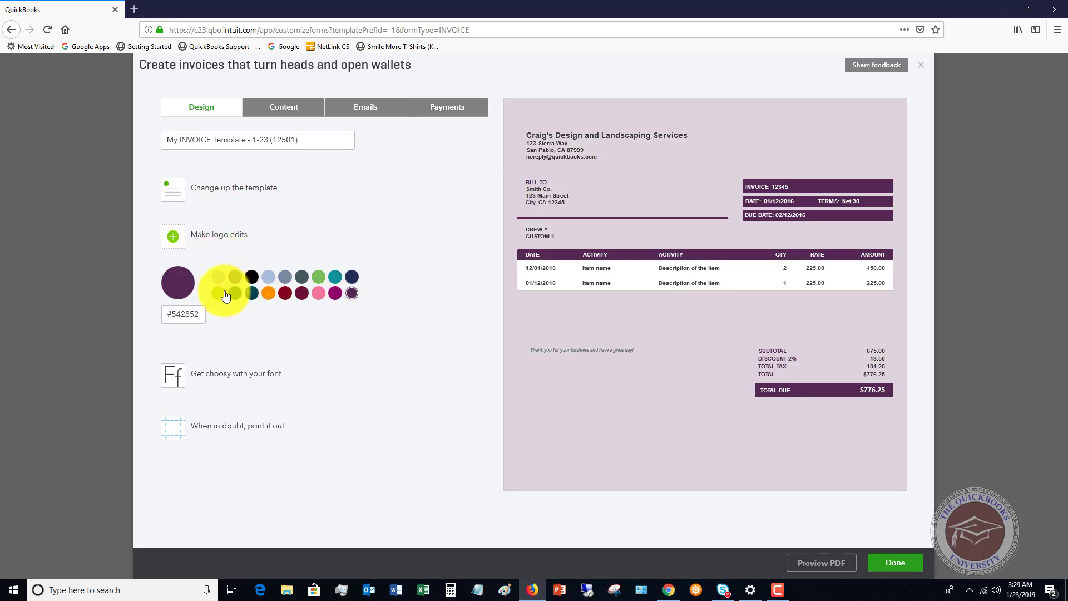
click(251, 278)
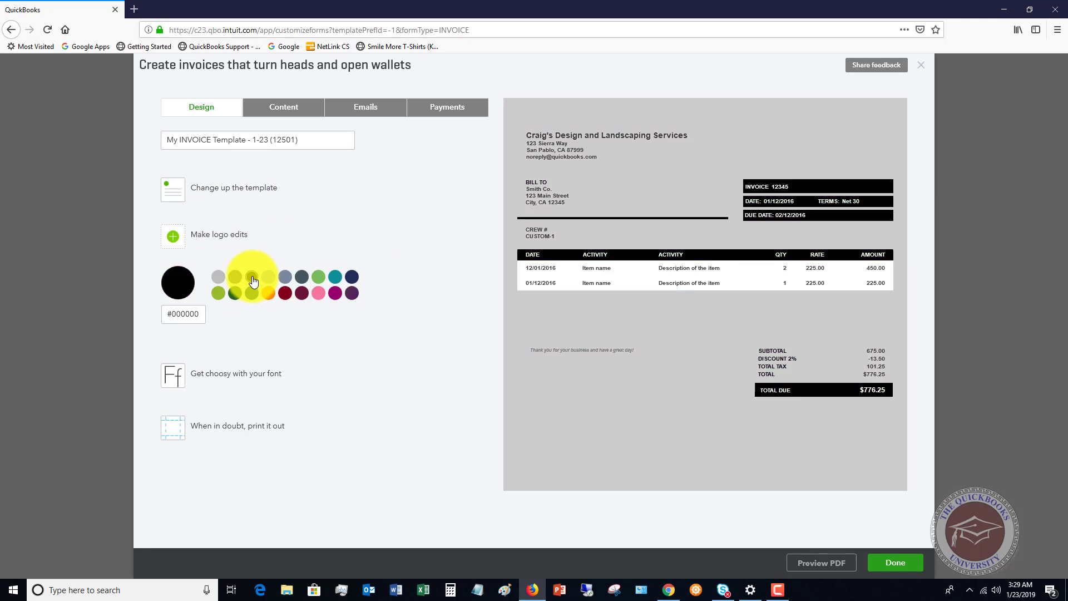
click(218, 293)
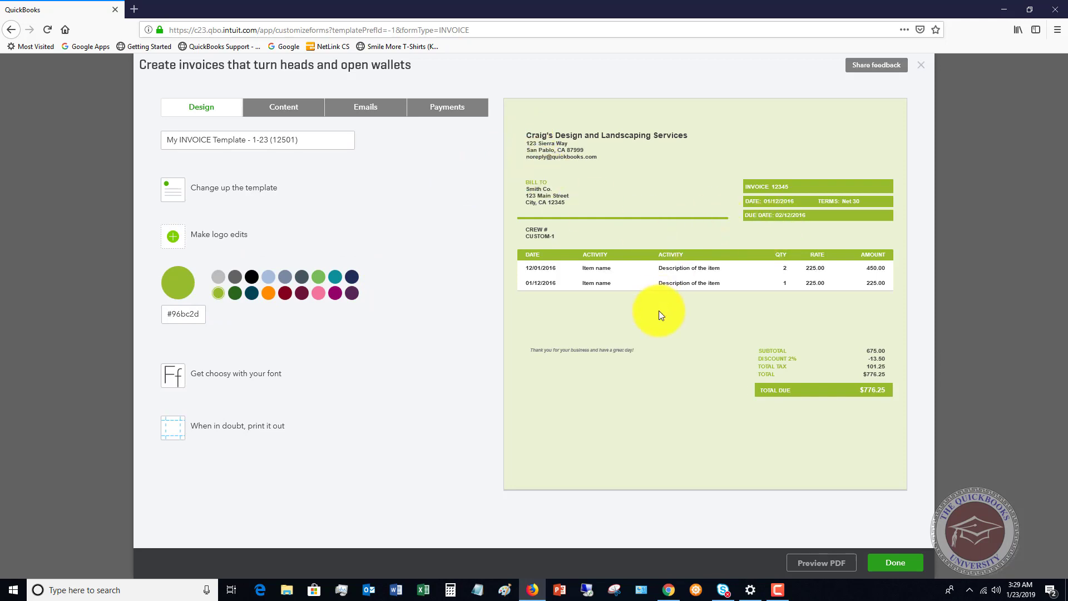
Step: Set the Helvetica font size to 12pt and review the 0.5"/0.25" print margins
click(210, 374)
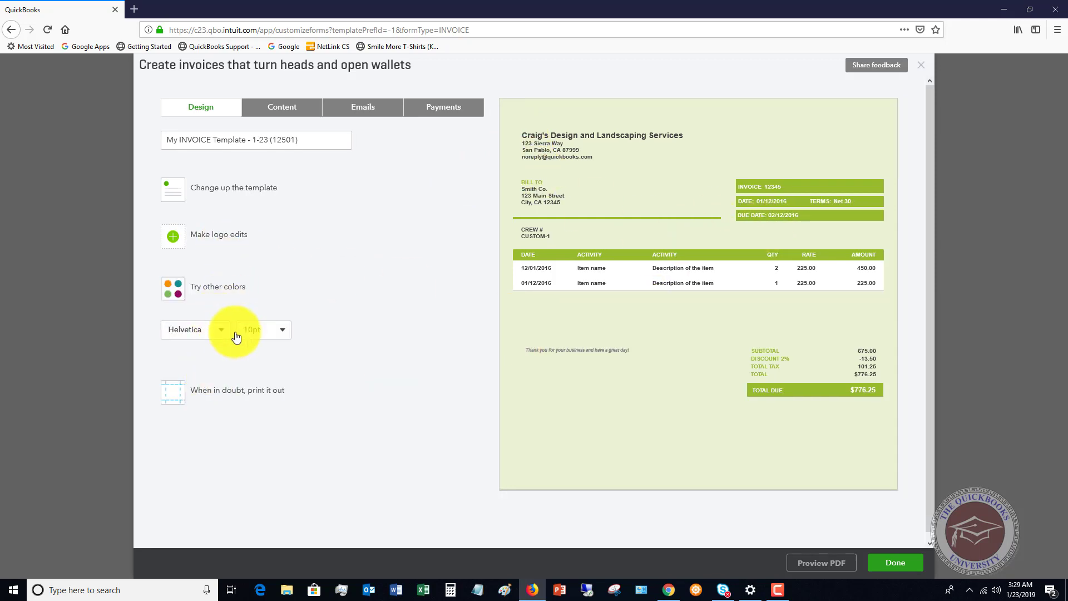
click(284, 332)
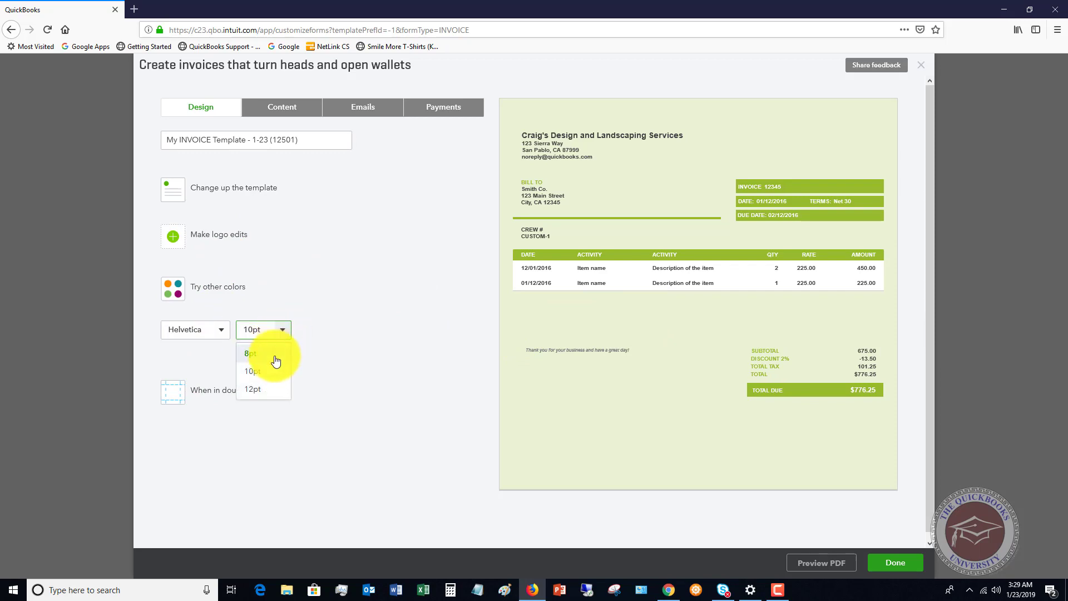
click(262, 389)
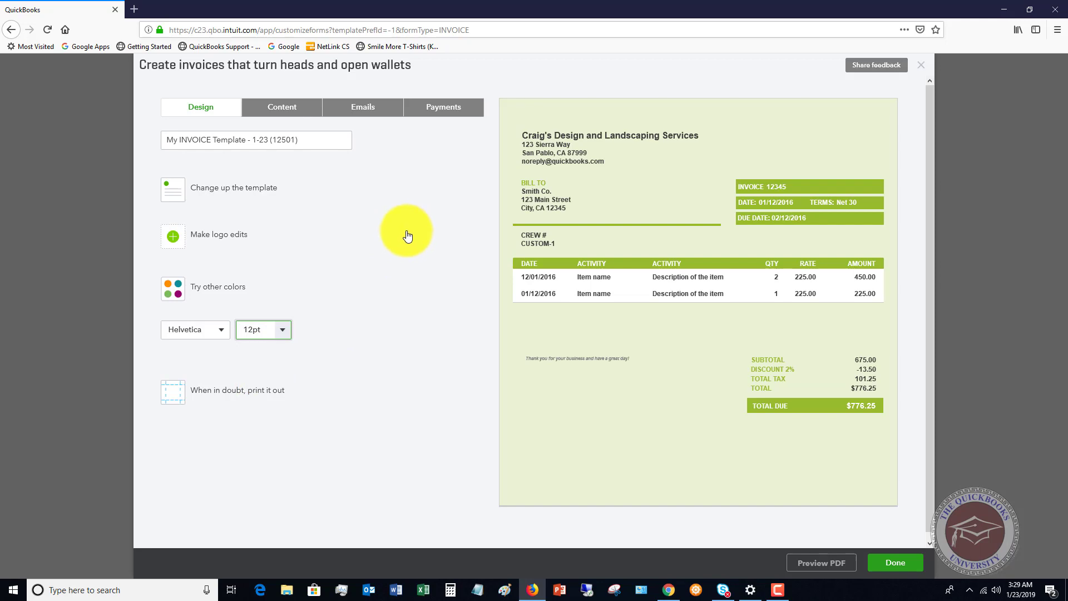
click(232, 391)
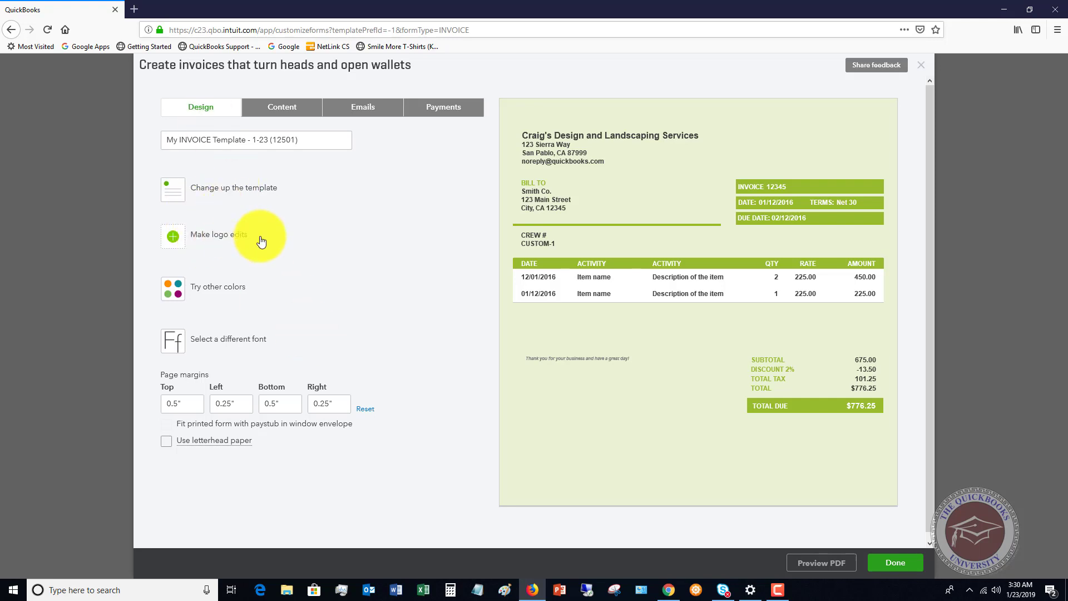
Step: Edit the invoice header content to include the company street address
click(282, 108)
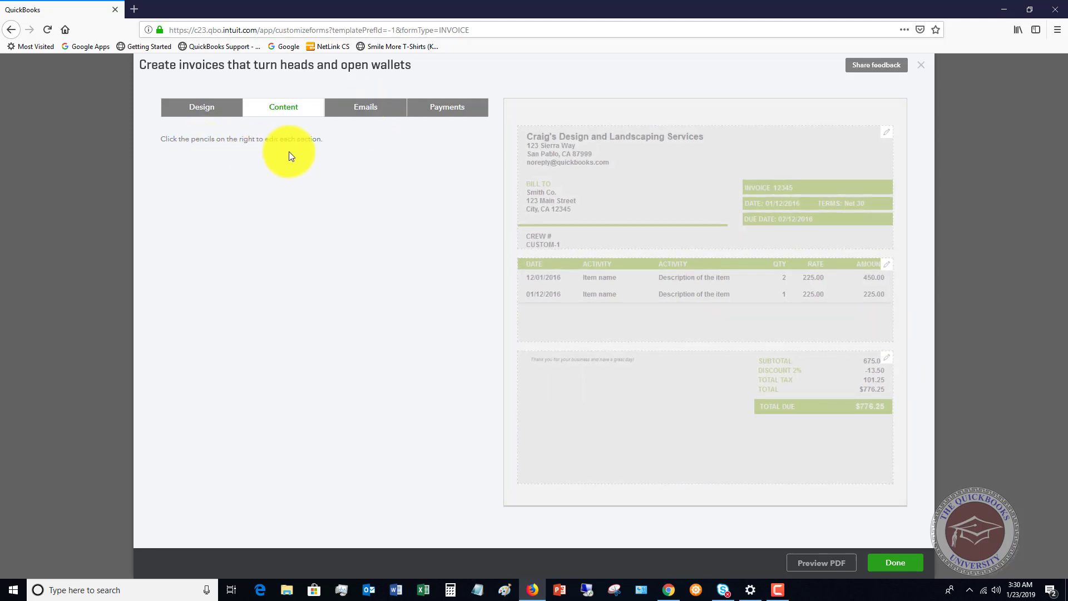
click(625, 172)
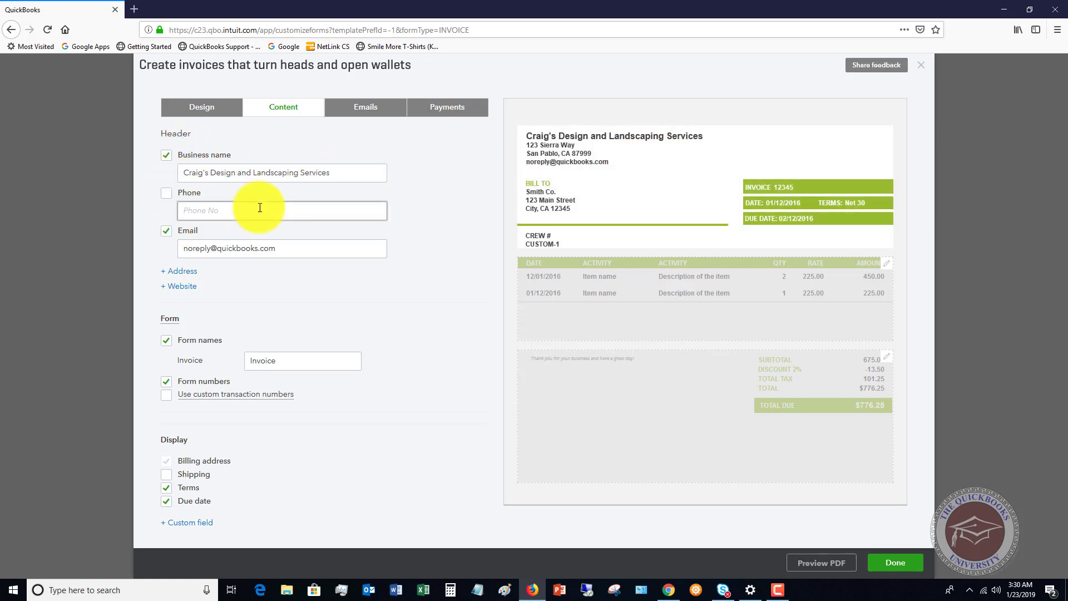
click(182, 272)
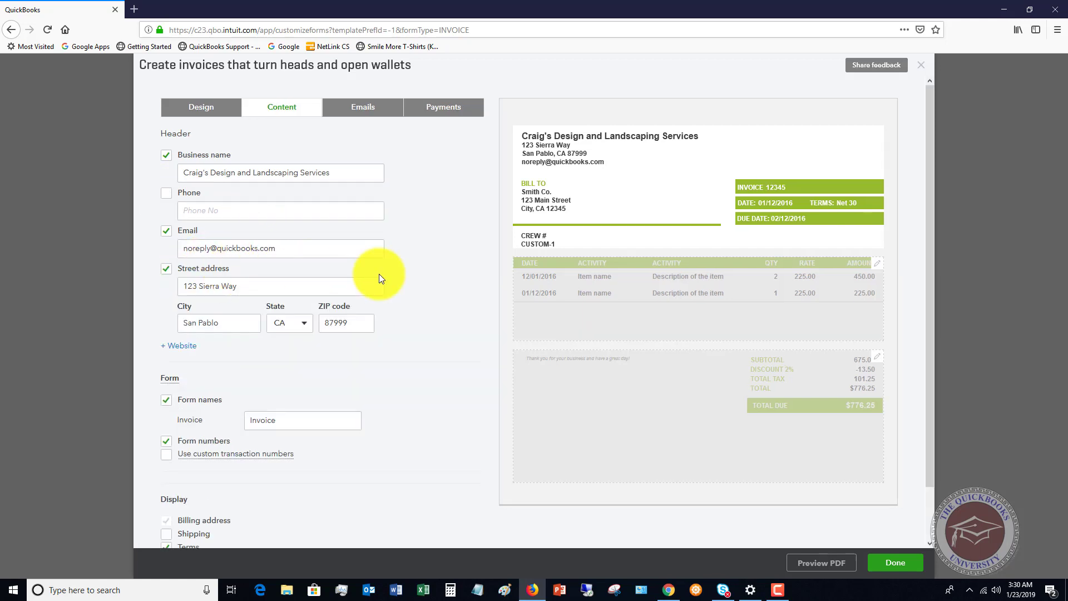
click(181, 346)
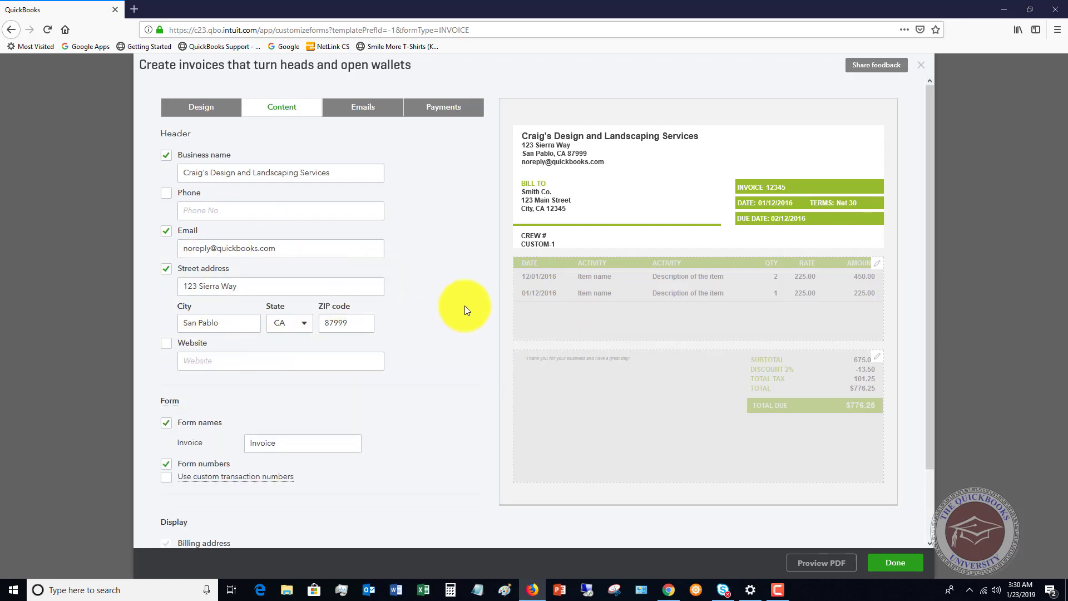
scroll(465, 307, down, 3)
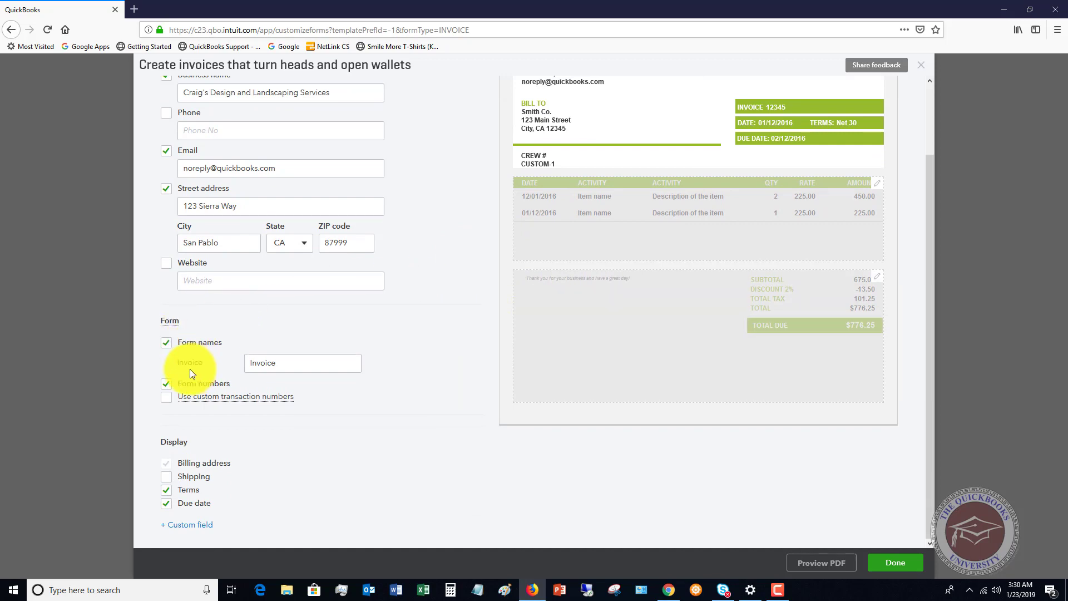
Step: Retype the form name as 'Invoice' and turn off custom transaction numbers
click(290, 365)
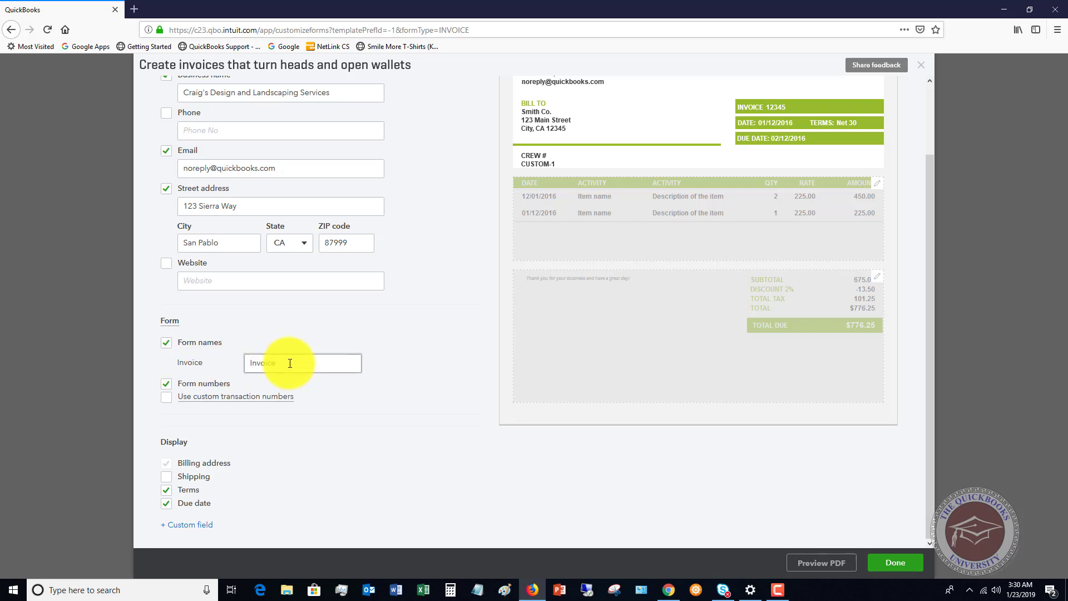
key(BackSpace)
key(BackSpace)
key(BackSpace)
key(BackSpace)
key(BackSpace)
key(BackSpace)
key(BackSpace)
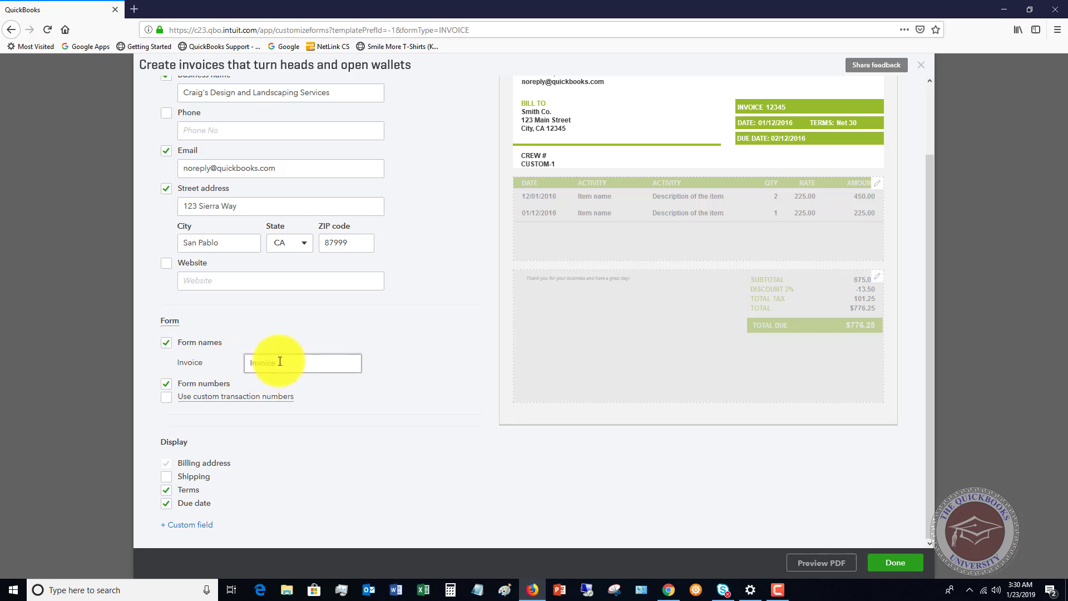
text(Invoice)
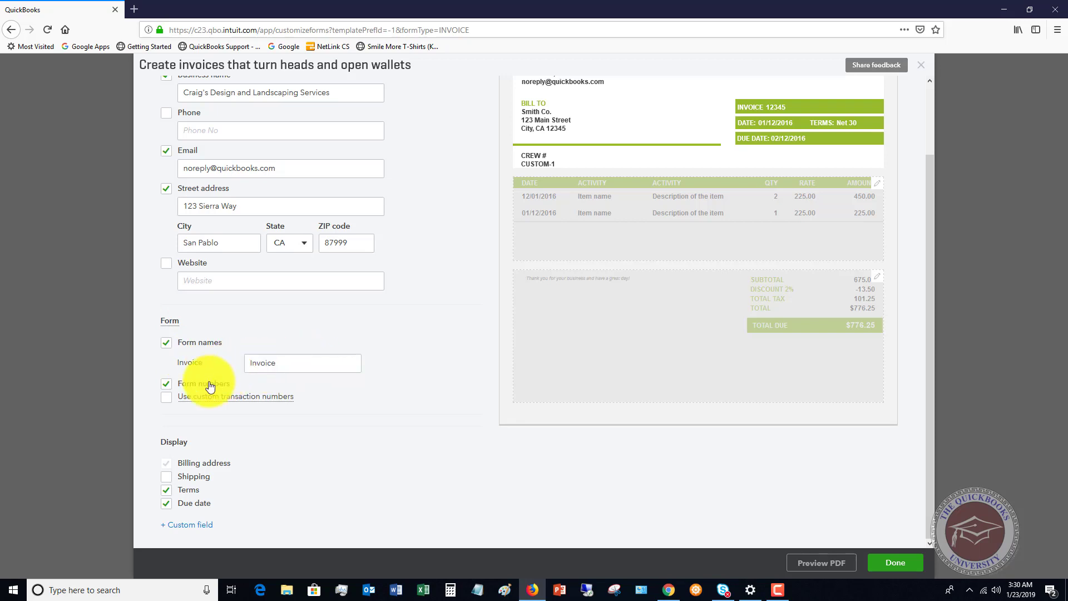
mouse_move(168, 404)
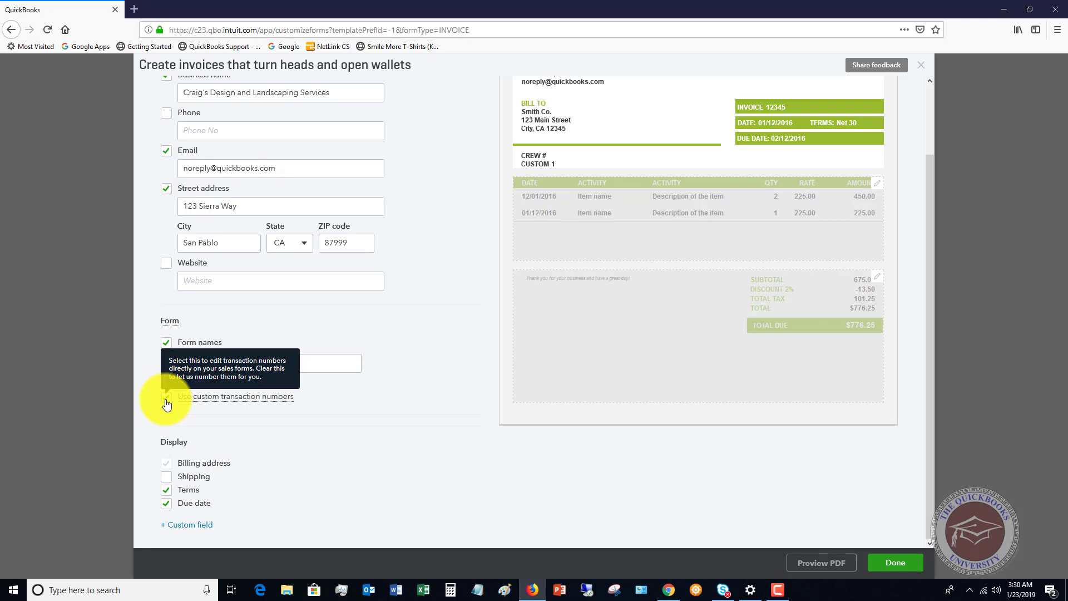
click(166, 398)
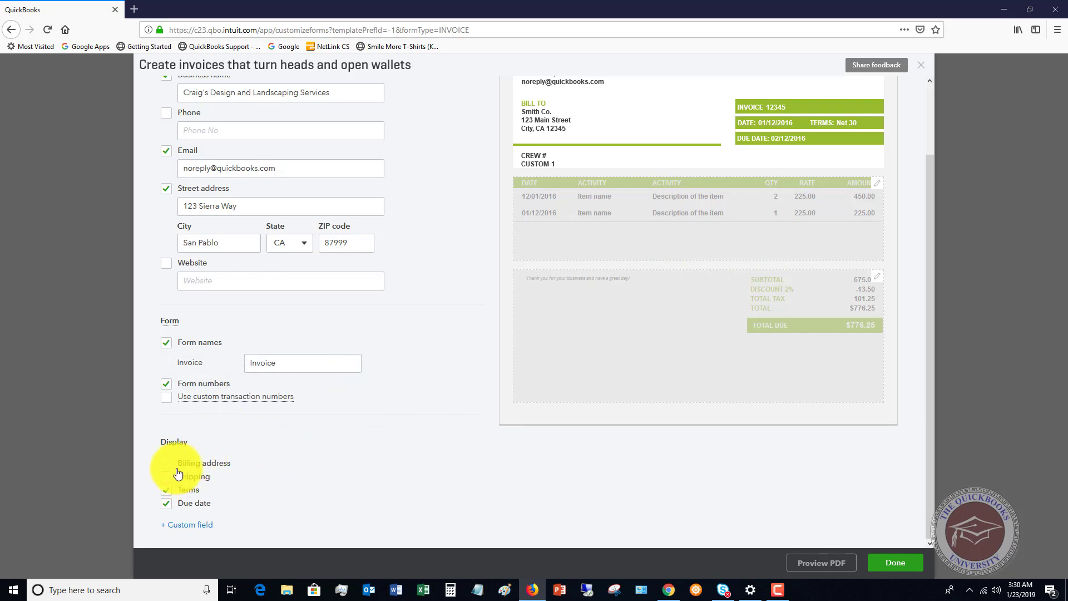
Step: Add a second custom field named 'Birthday' alongside Crew # and check the preview
click(163, 526)
scroll(353, 442, down, 2)
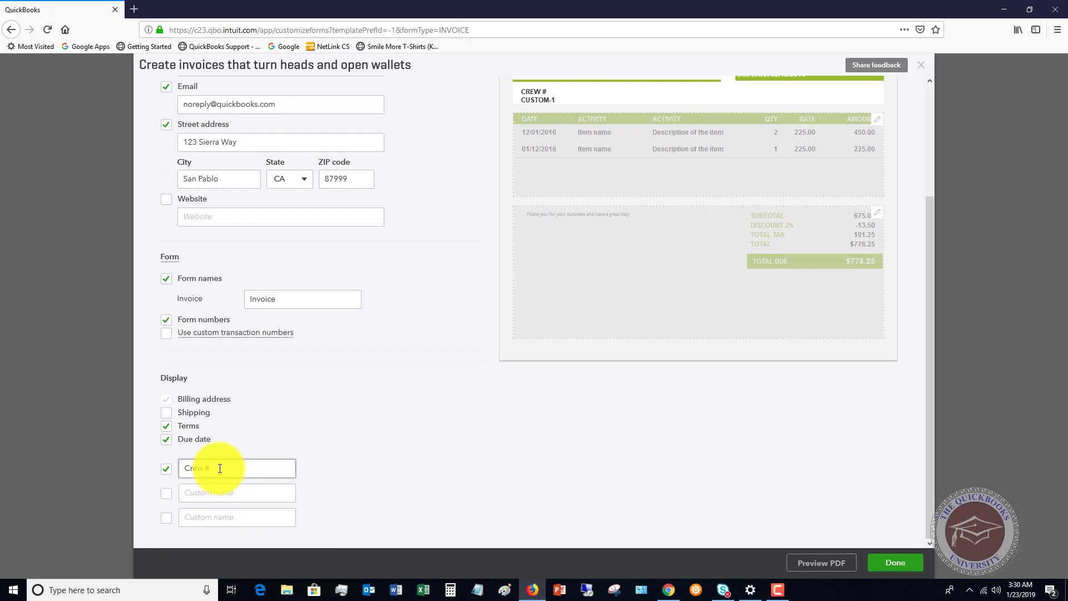
click(166, 495)
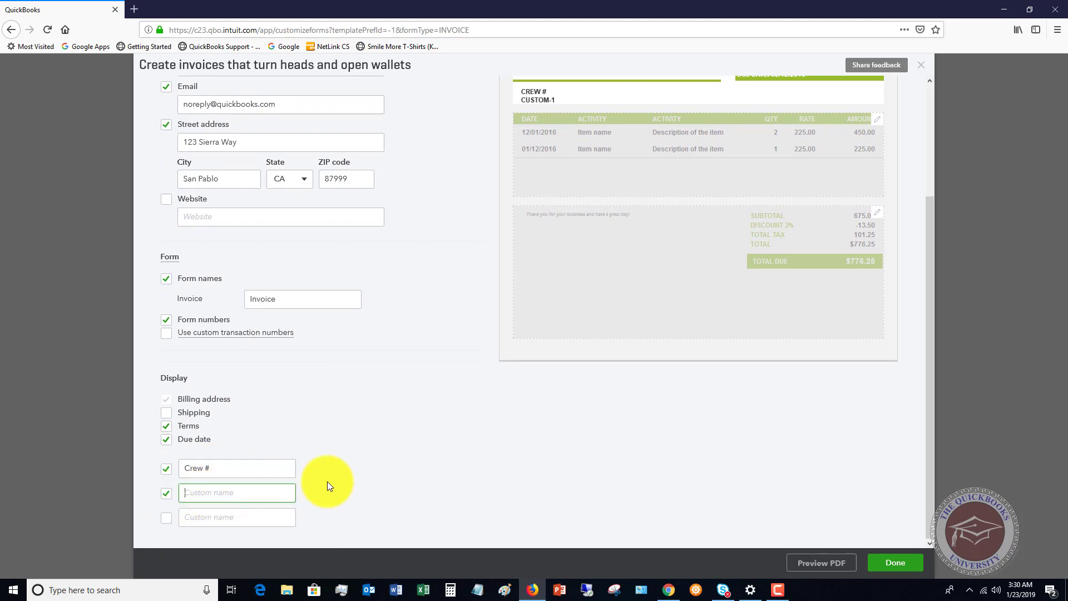
text(Birthday)
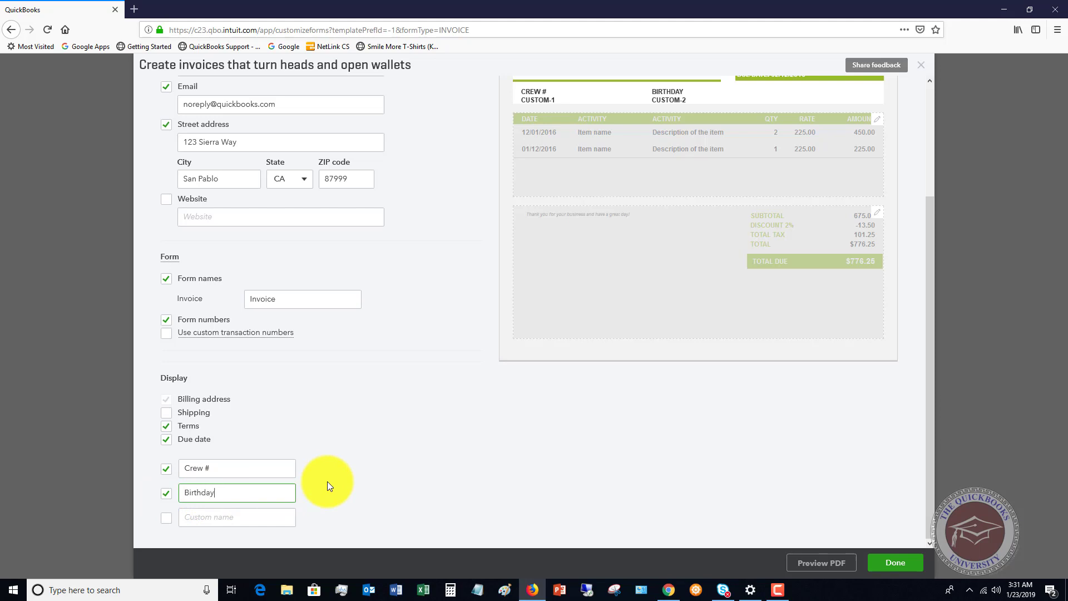
click(359, 423)
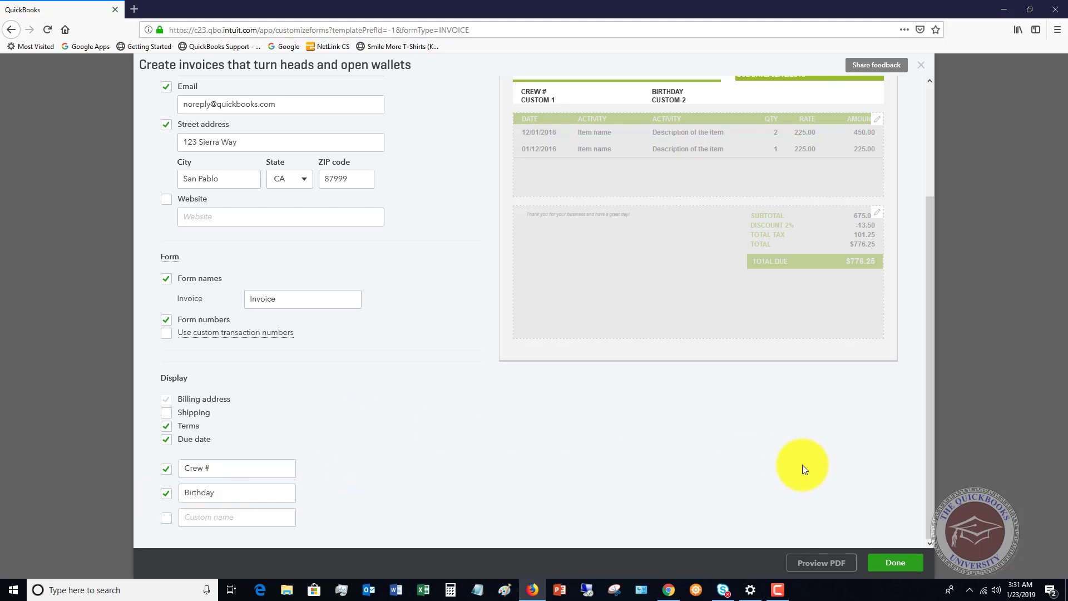
scroll(802, 466, up, 3)
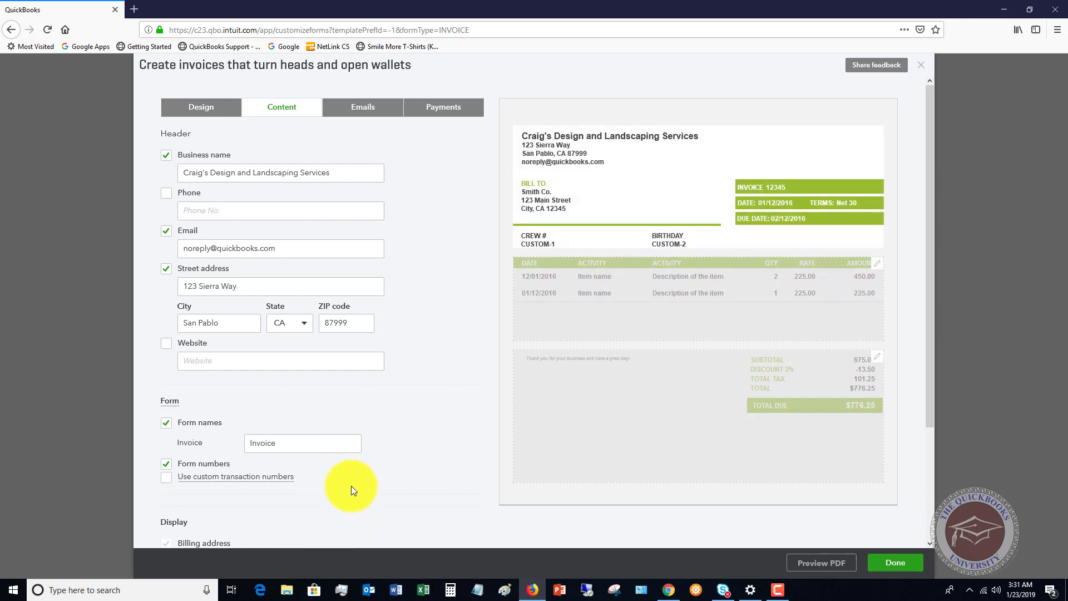
scroll(352, 486, down, 3)
scroll(412, 429, up, 3)
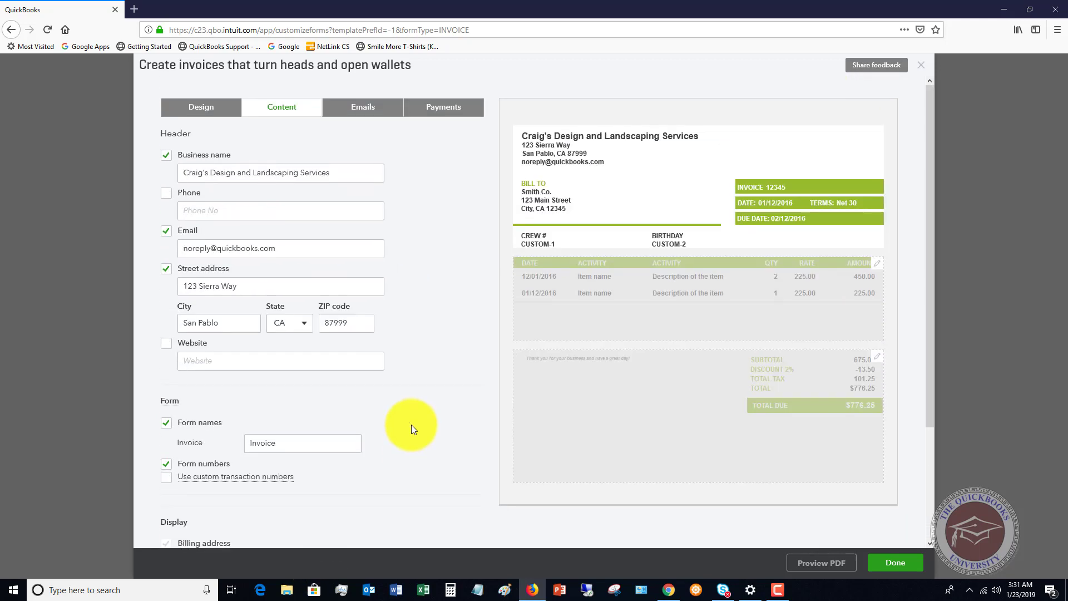
Step: Keep invoice emails on Summarized details and show the reminder email's subject and message
click(363, 110)
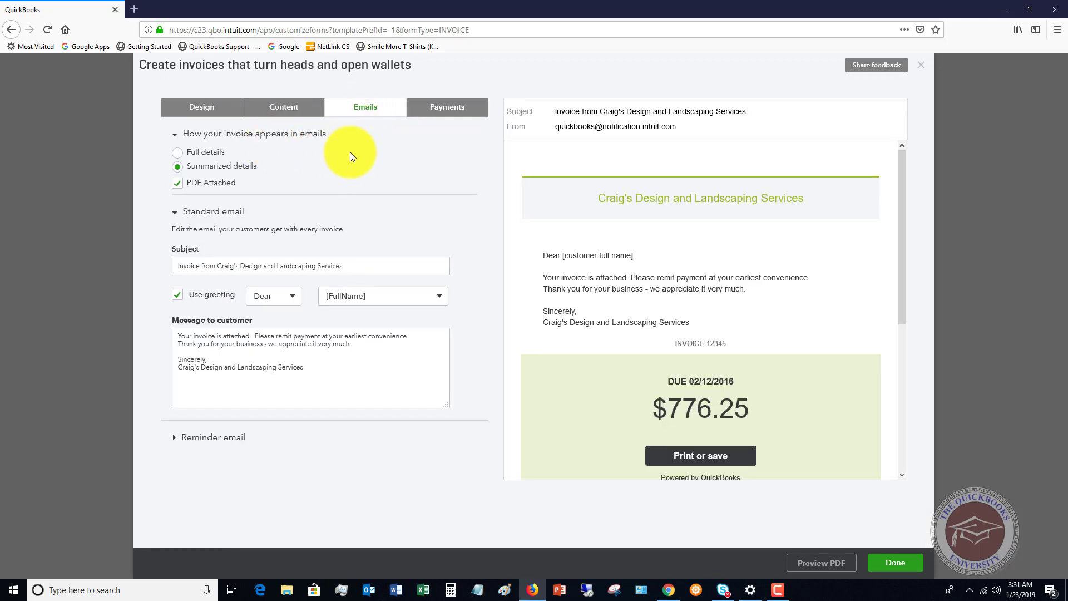
click(179, 153)
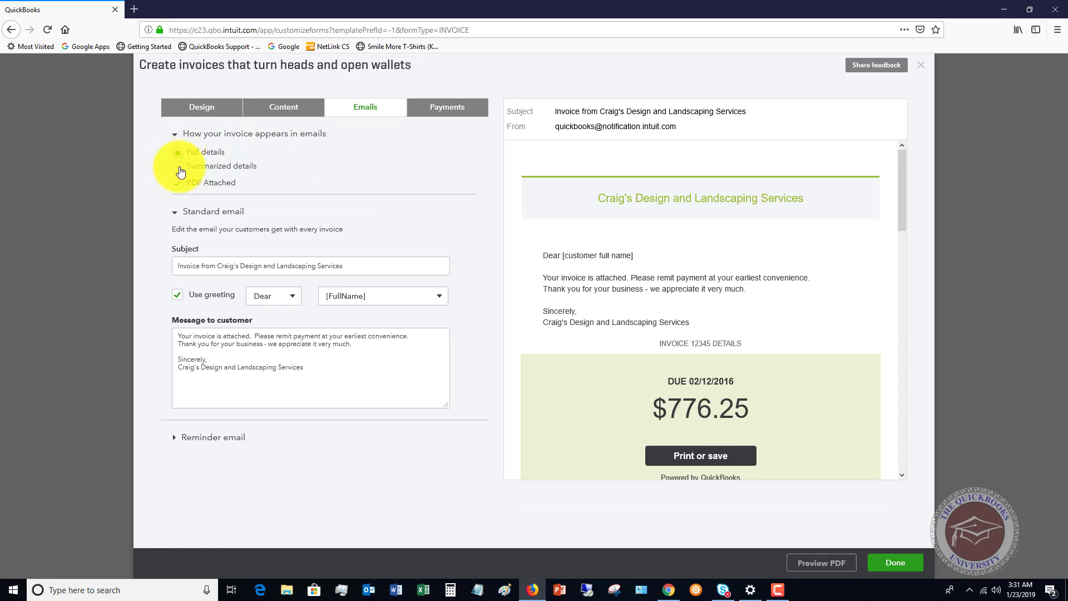
click(180, 167)
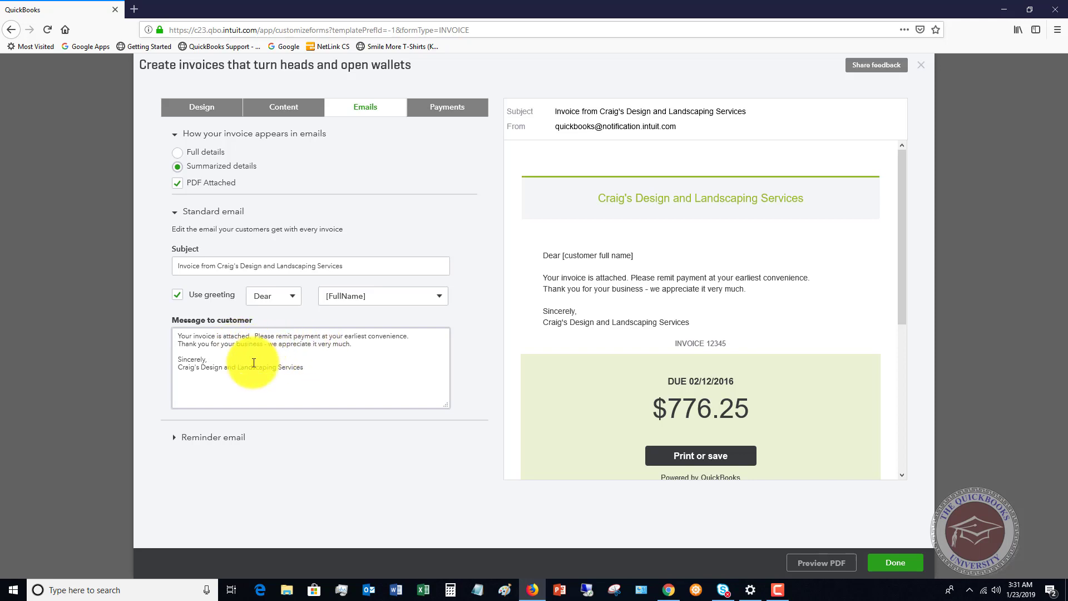
click(206, 438)
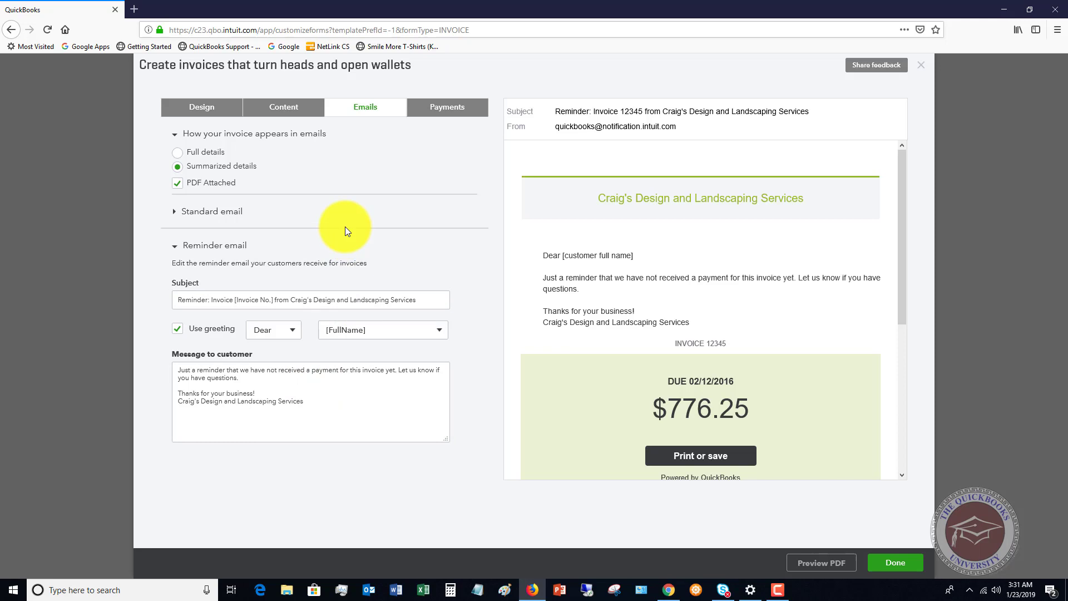
Step: Review the bank transfer and credit card payment options, then preview the invoice PDF
click(447, 110)
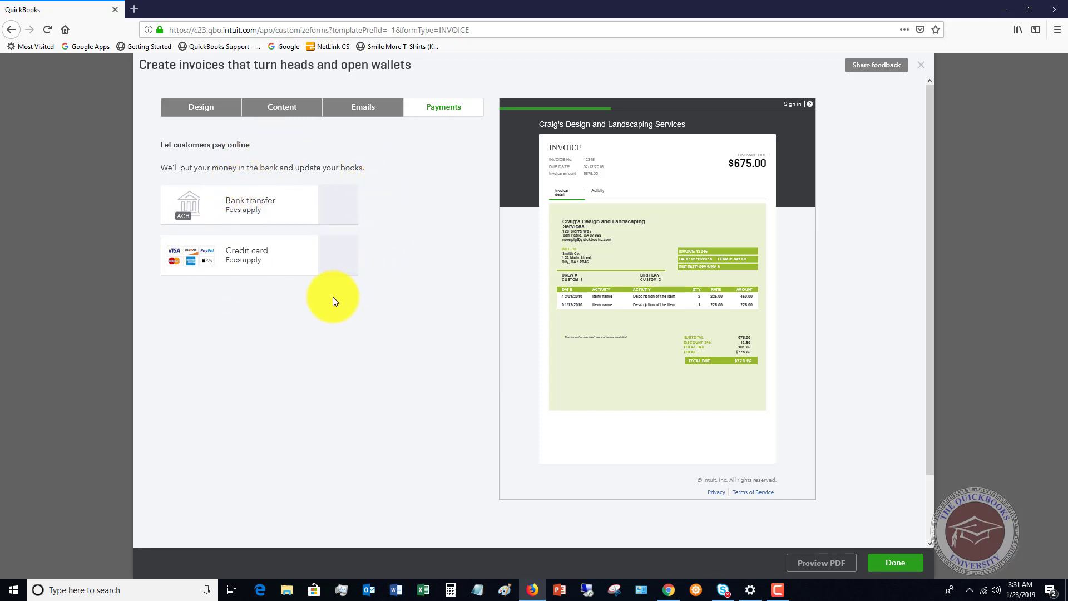
click(818, 563)
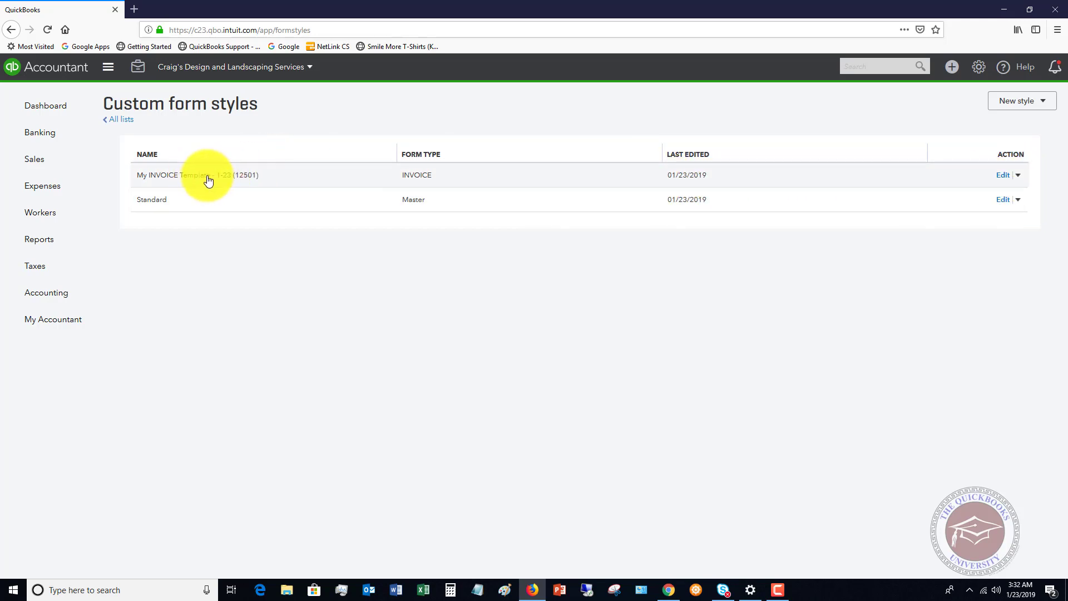
Step: Choose Make default from the Edit dropdown of 'My INVOICE Template - 1-23 (12501)'
click(1019, 176)
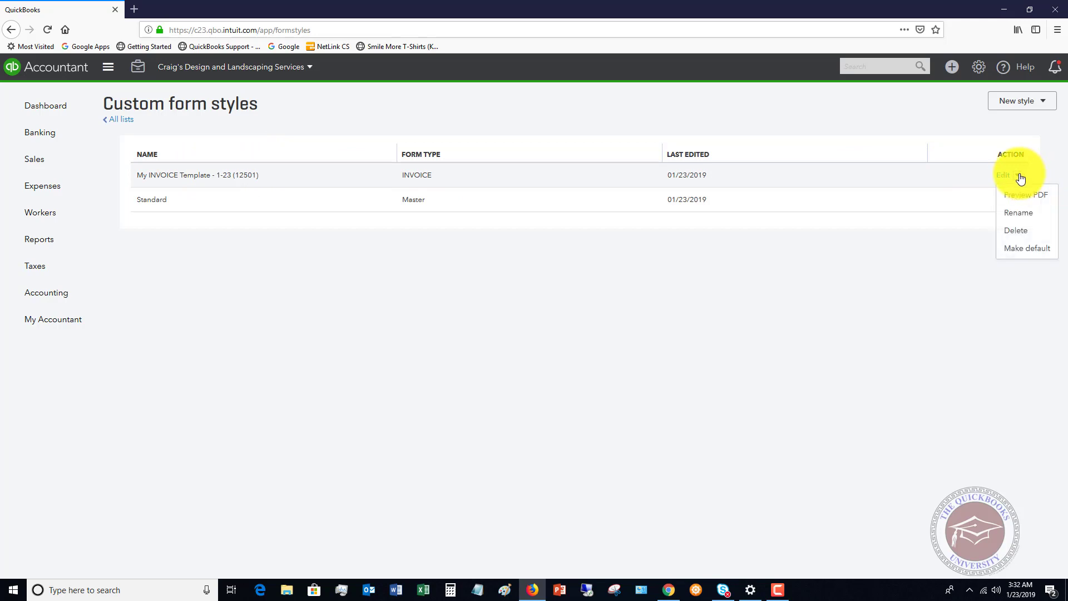
click(1018, 249)
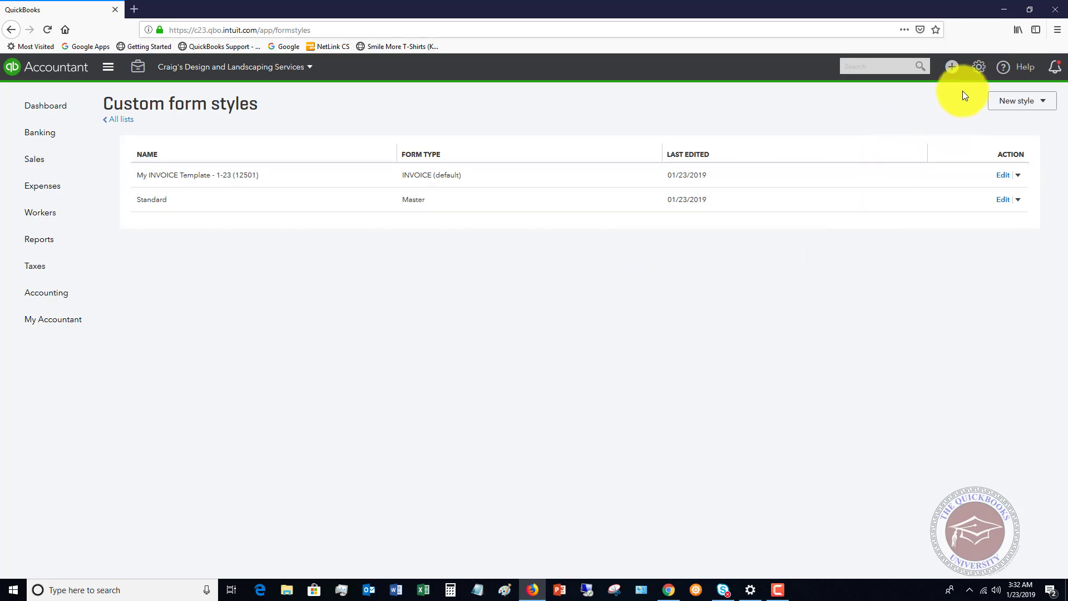
Step: Go to QuickBooks Labs from the gear menu and scroll down to the Import Style feature
click(979, 68)
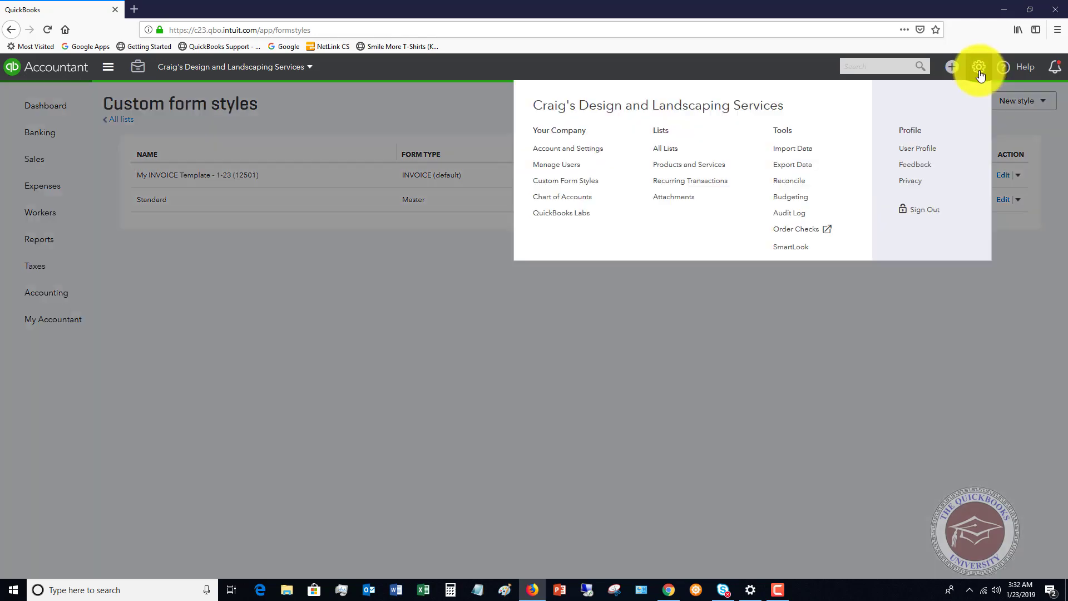
click(562, 217)
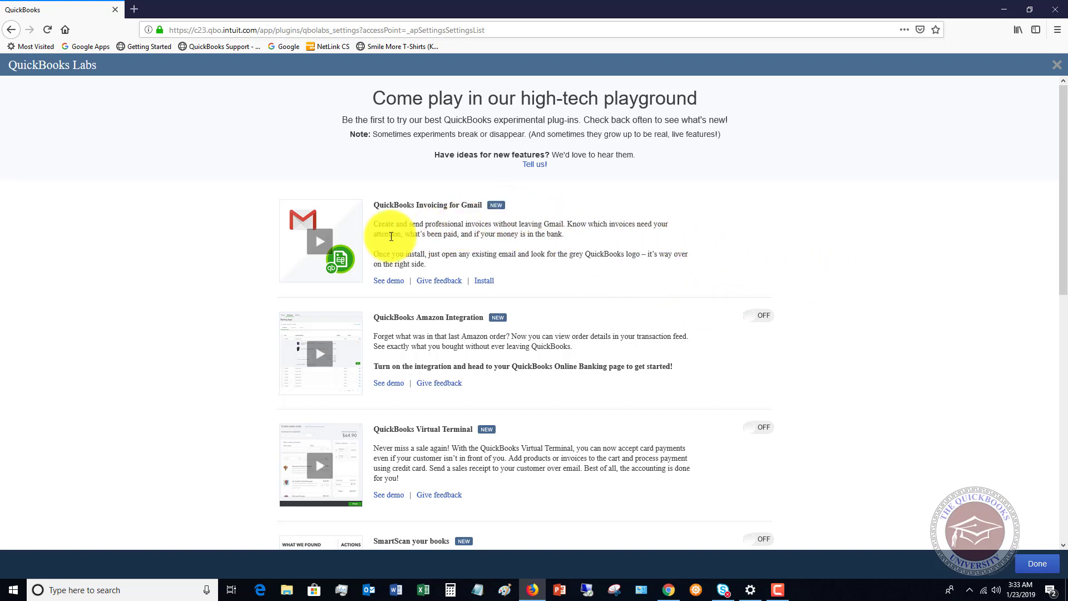
scroll(509, 271, down, 3)
scroll(508, 267, down, 10)
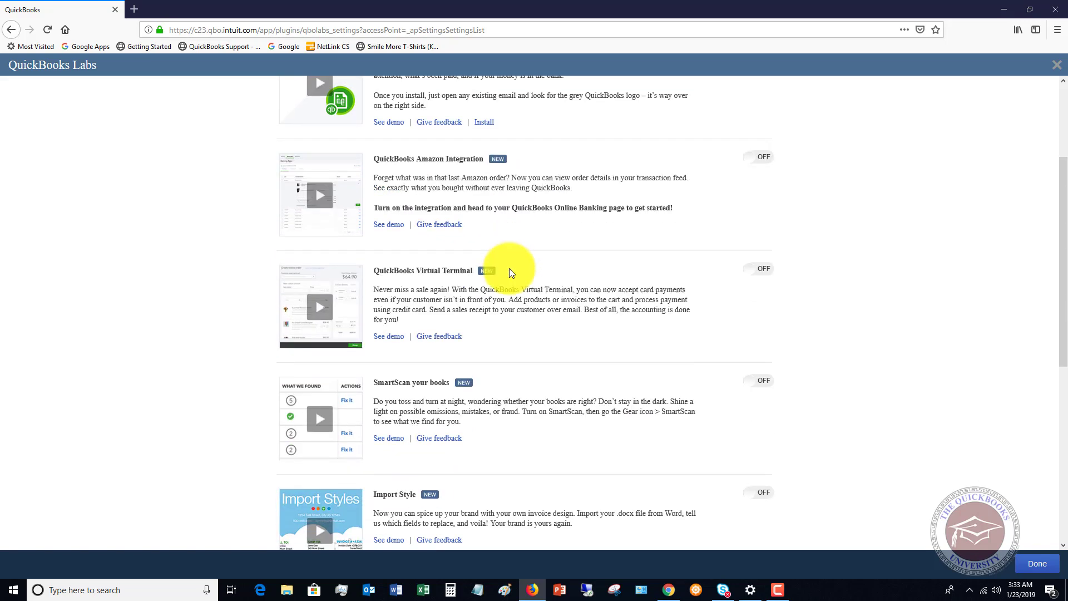
scroll(509, 270, down, 4)
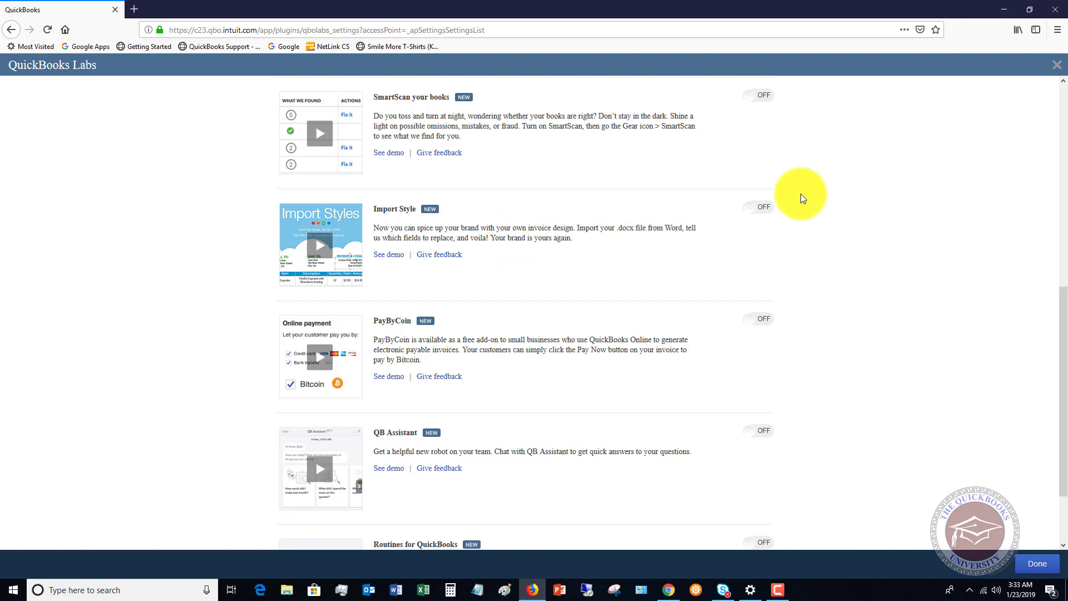
Step: Switch the Import Style lab feature to ON and return to the top of the Labs page
click(767, 209)
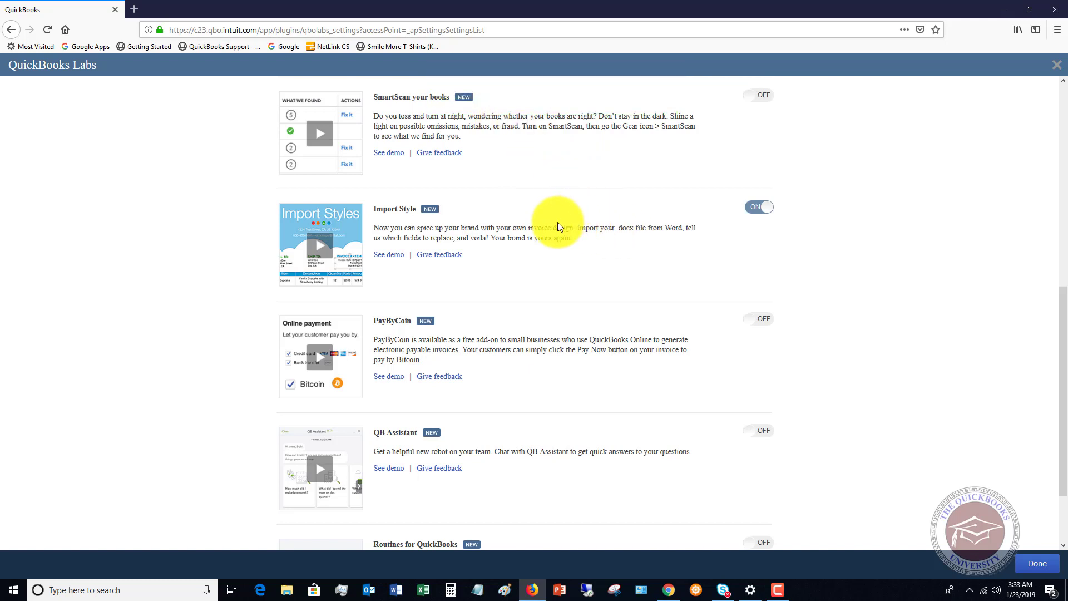
scroll(704, 248, down, 2)
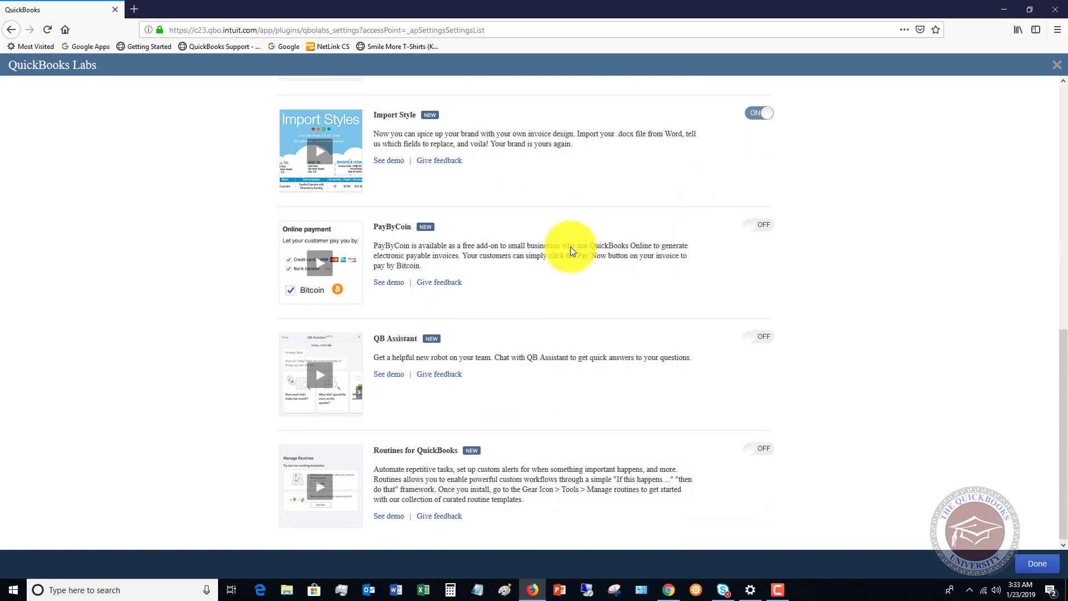
scroll(571, 250, up, 6)
scroll(570, 246, up, 4)
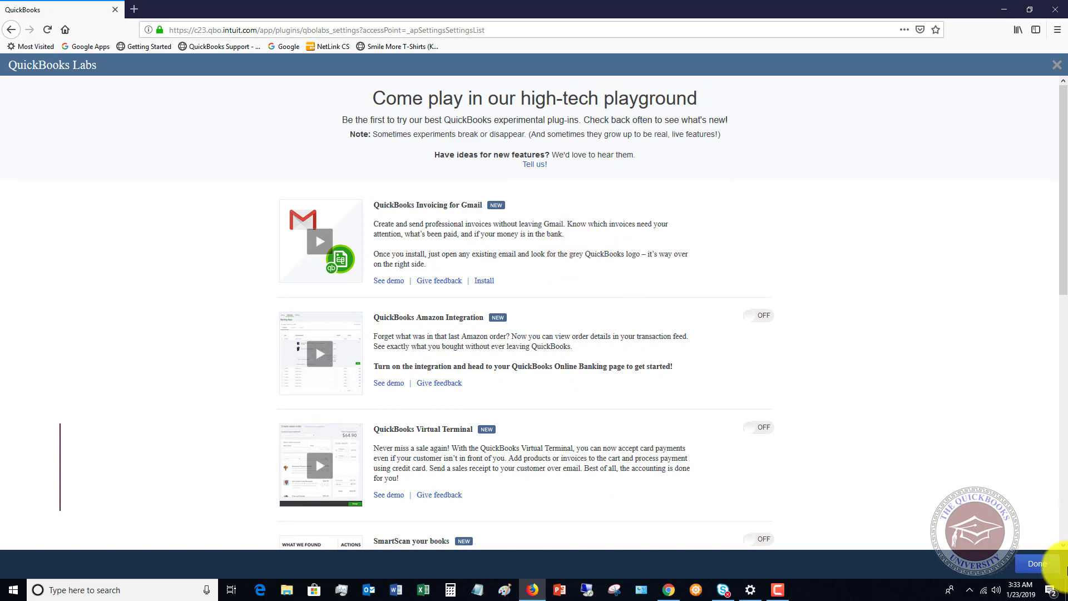
Step: Finish with QuickBooks Labs using Done to return to the Custom form styles list
click(1038, 563)
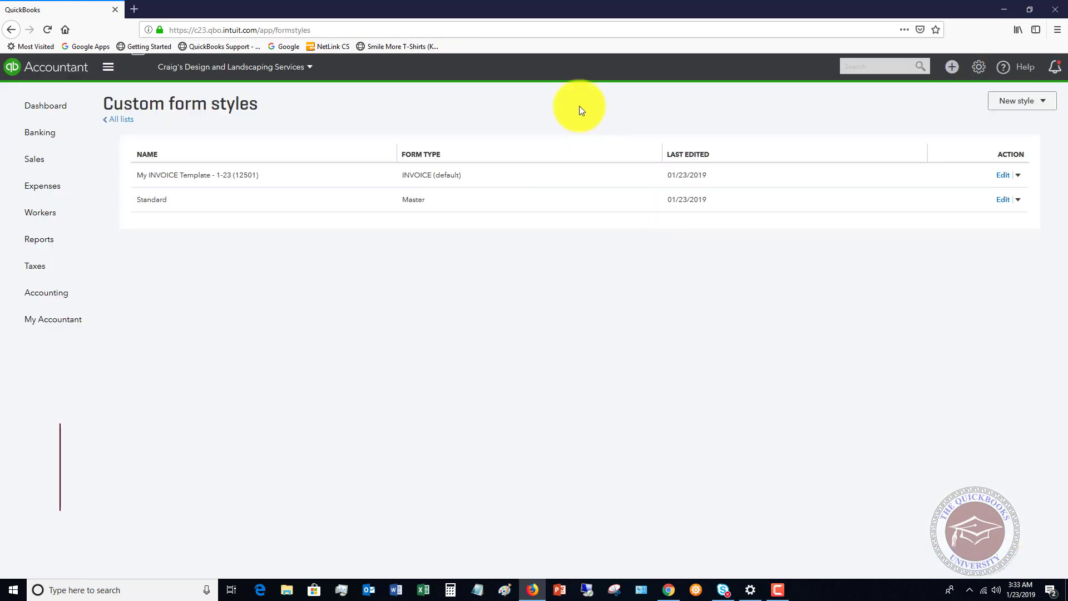